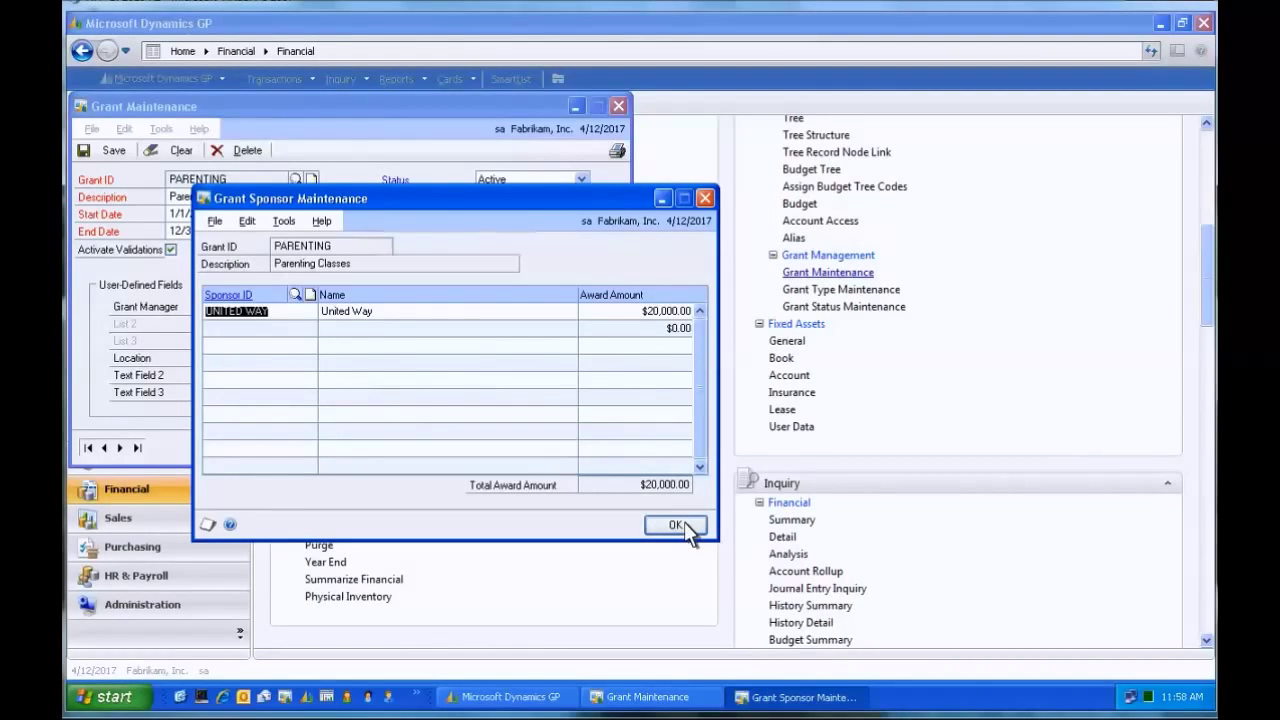
Close the sponsor details and review the PARENTING grant's budget validation options, closing the grant record when done
{"action": "left_click", "coordinate": [676, 525]}
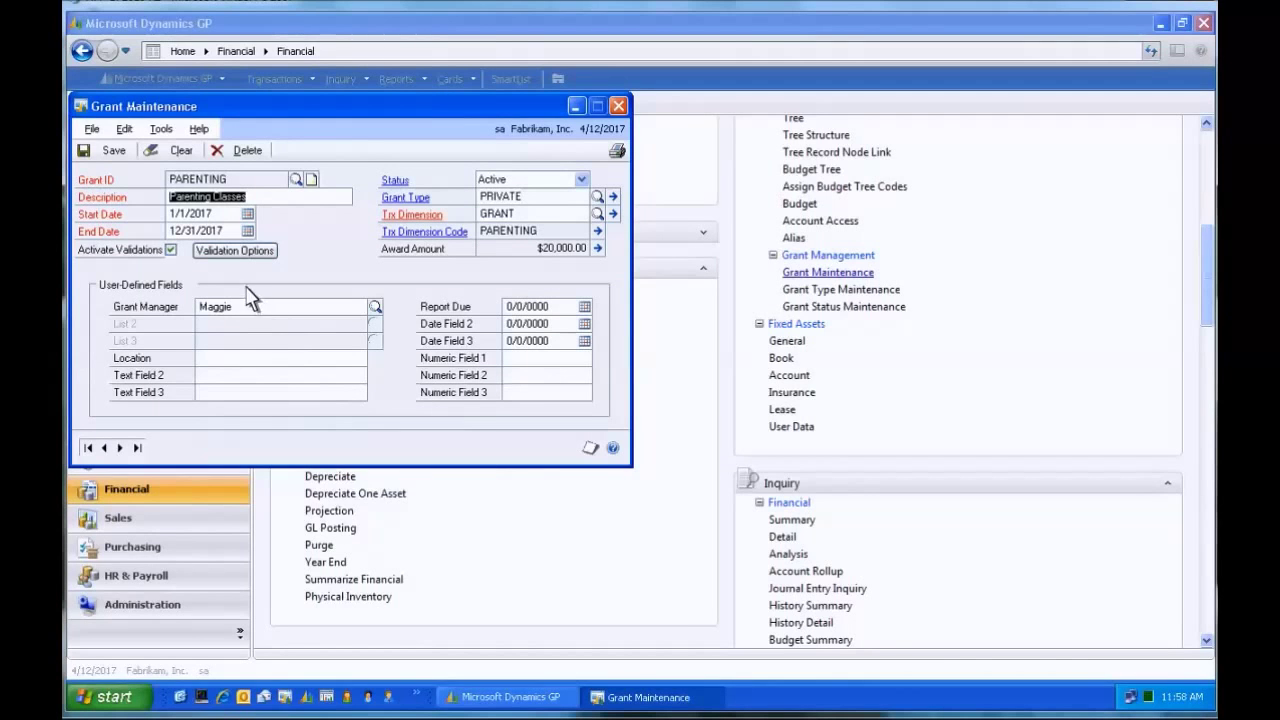
{"action": "left_click", "coordinate": [232, 251]}
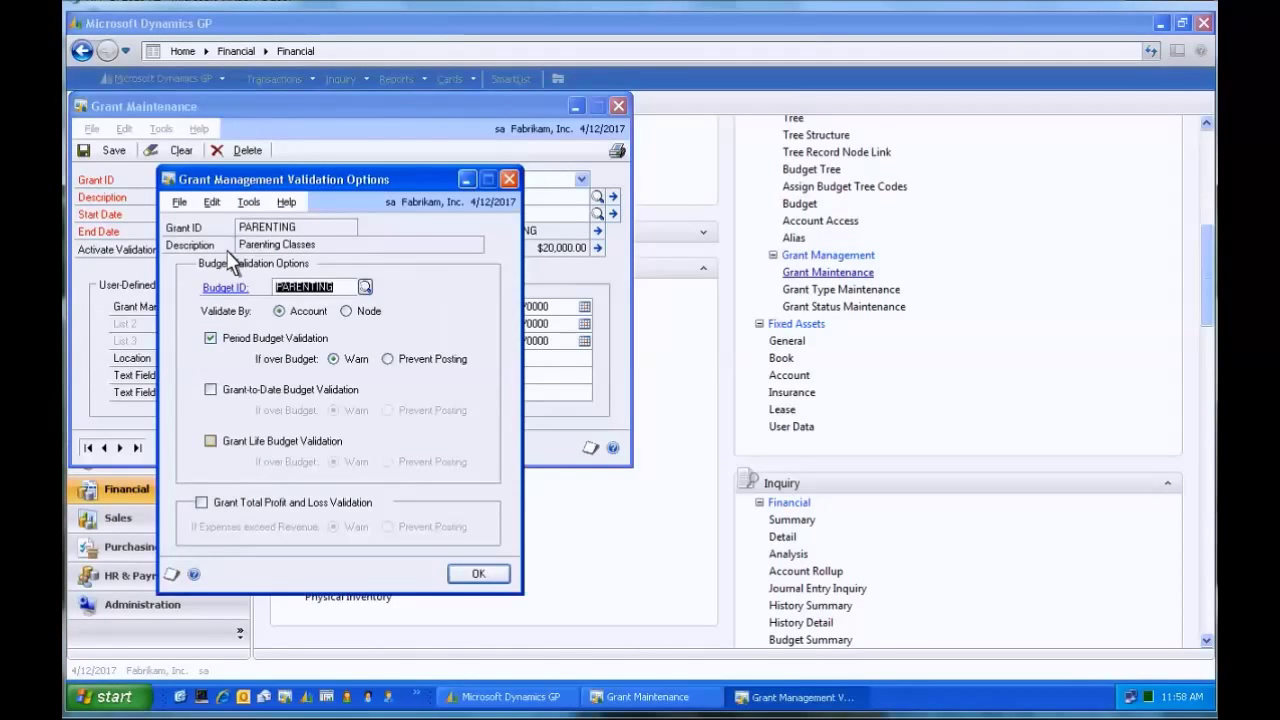
{"action": "left_click", "coordinate": [472, 574]}
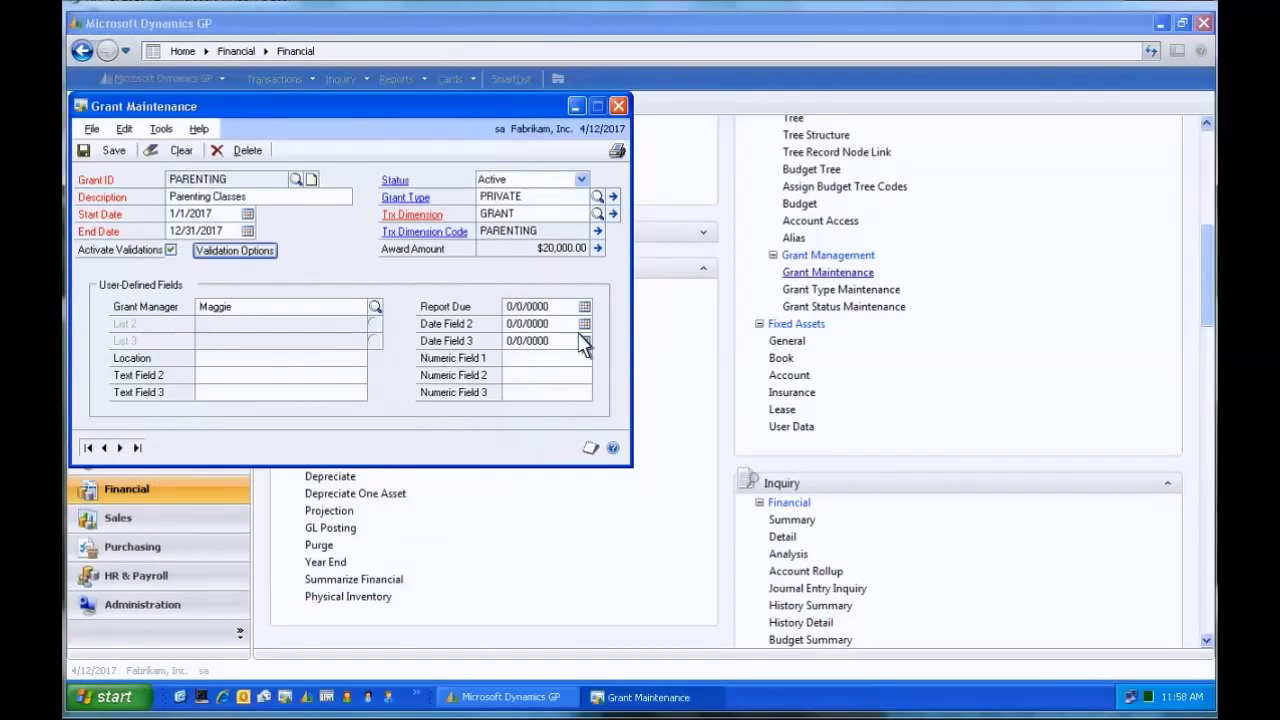
{"action": "left_click", "coordinate": [618, 106]}
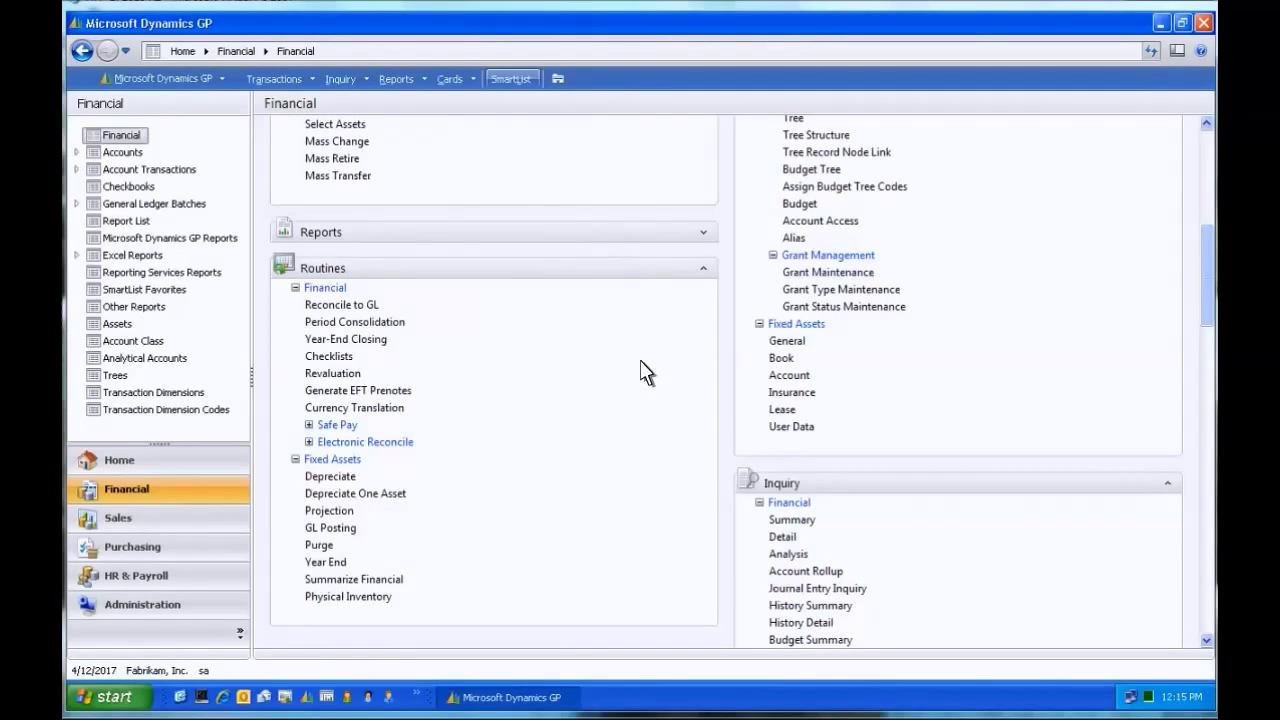
Open the Office Depot payables invoice's distributions and assign the GRANT dimension code PARENTING to the Supplies account line
{"action": "left_click", "coordinate": [170, 549]}
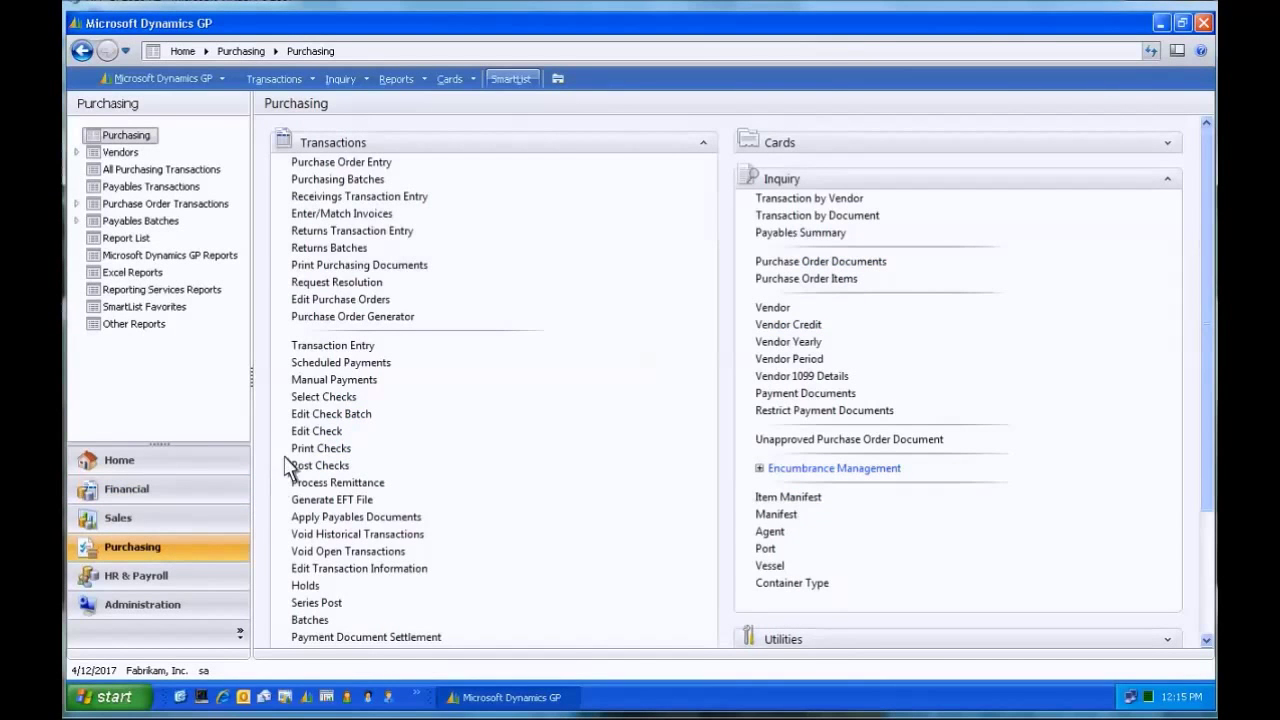
{"action": "left_click", "coordinate": [331, 345]}
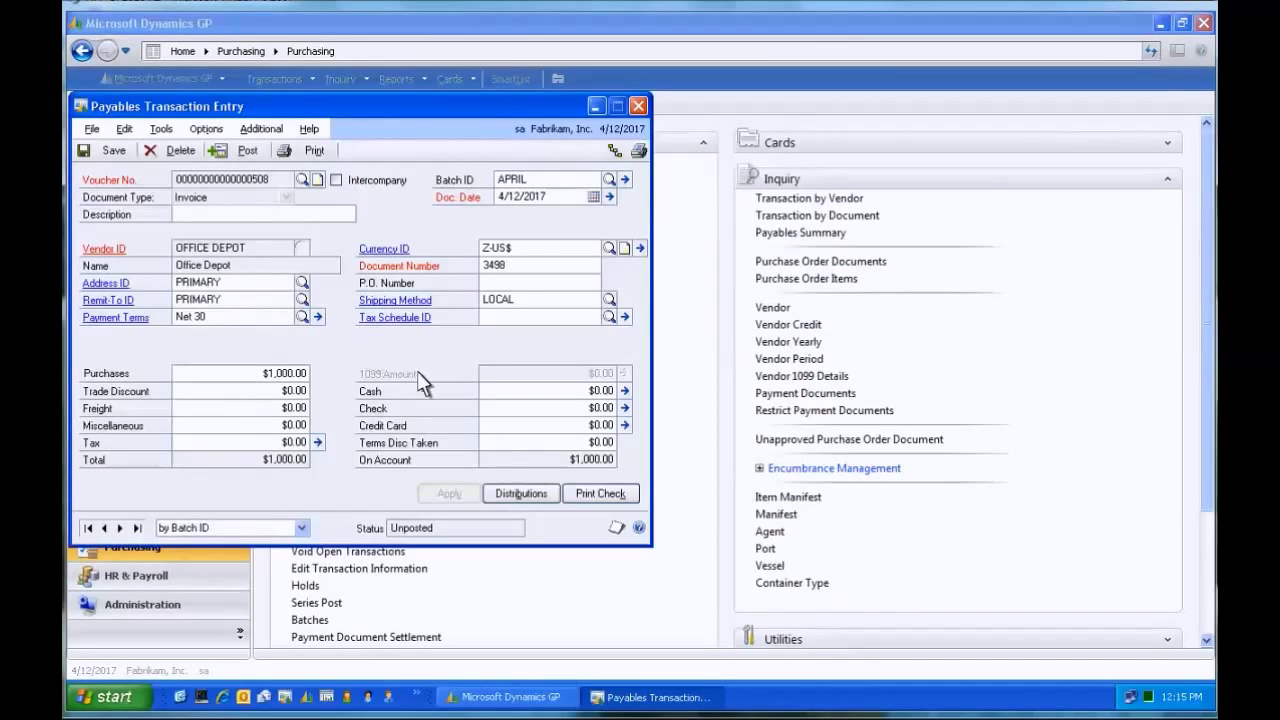
{"action": "left_click", "coordinate": [521, 494]}
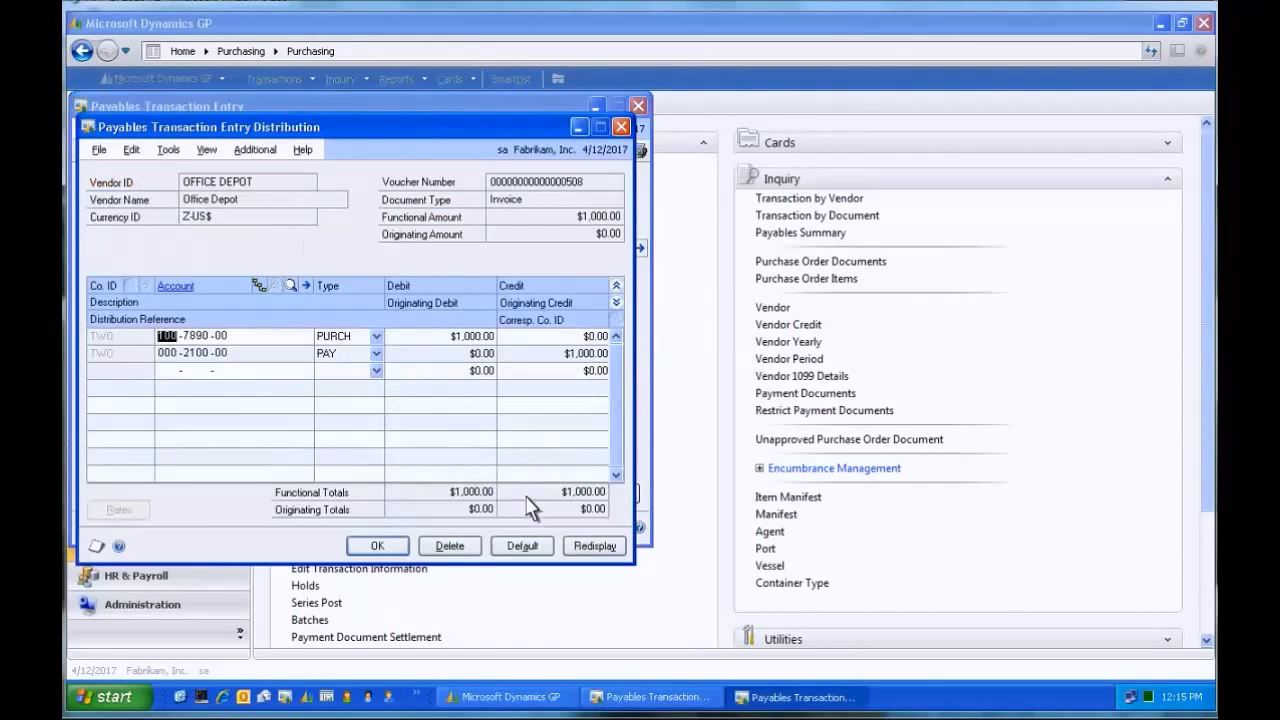
{"action": "left_click", "coordinate": [259, 286]}
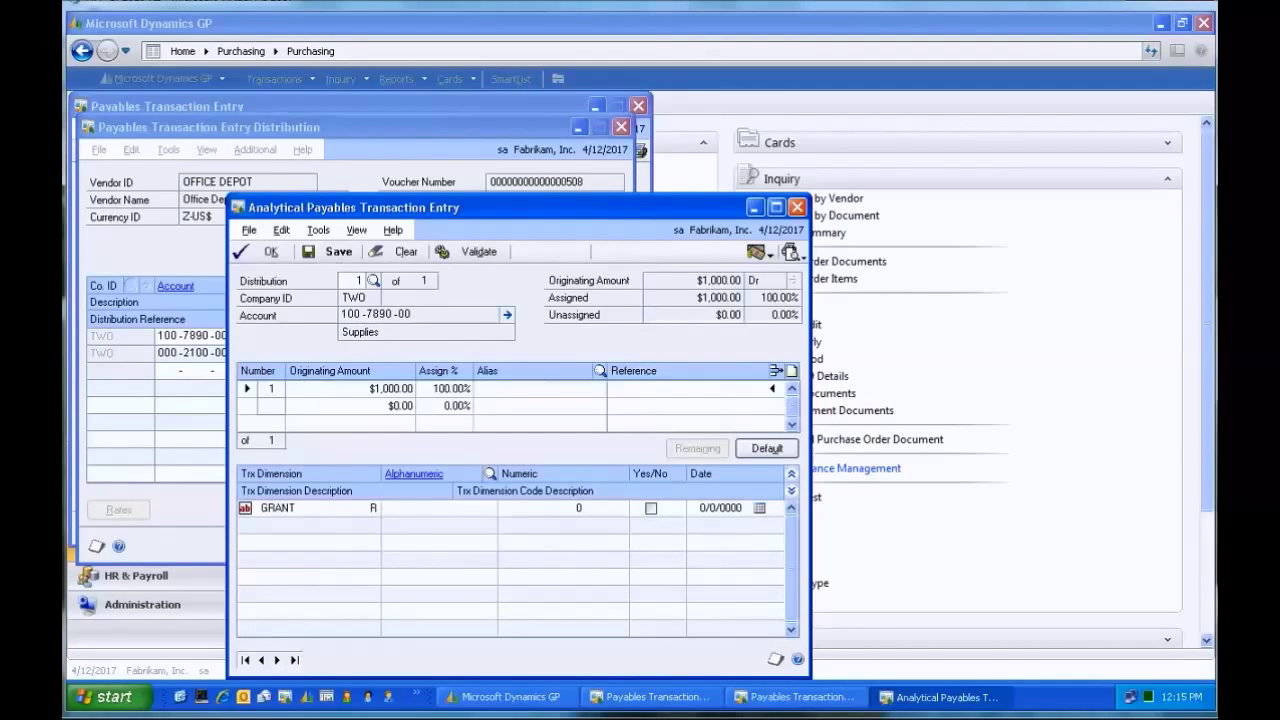
{"action": "type", "text": "PARENTING"}
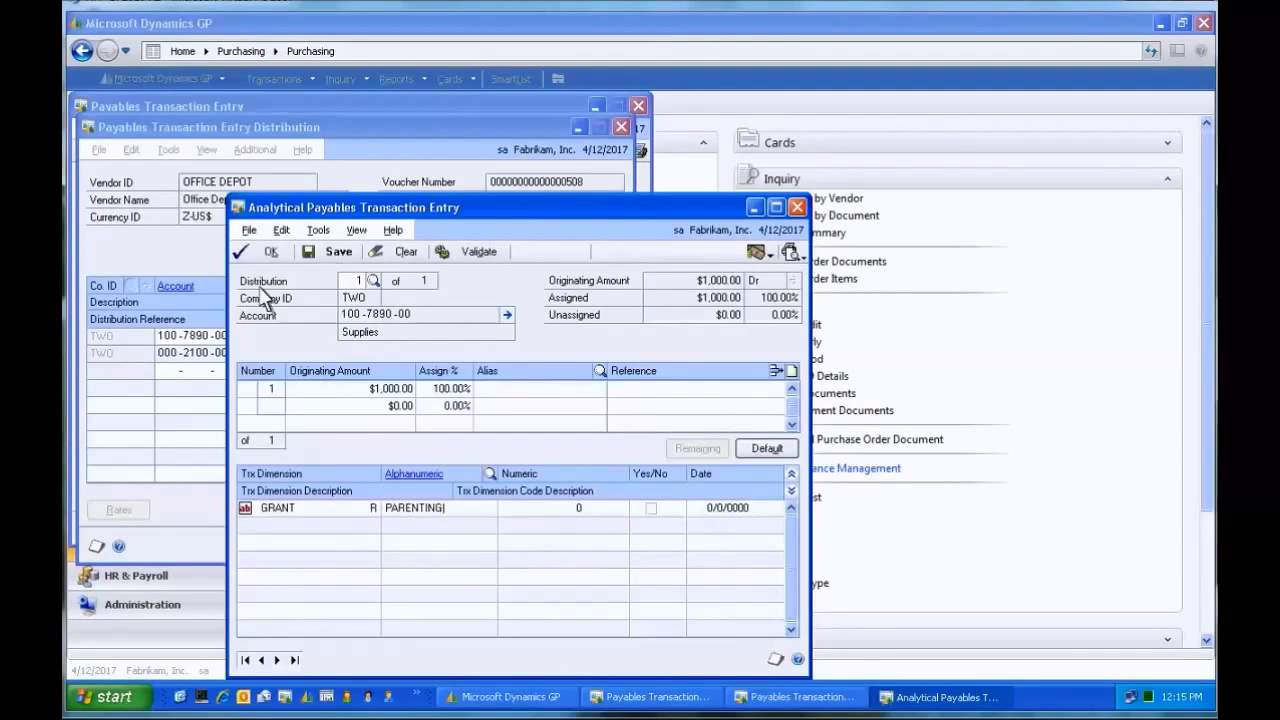
{"action": "left_click", "coordinate": [455, 318]}
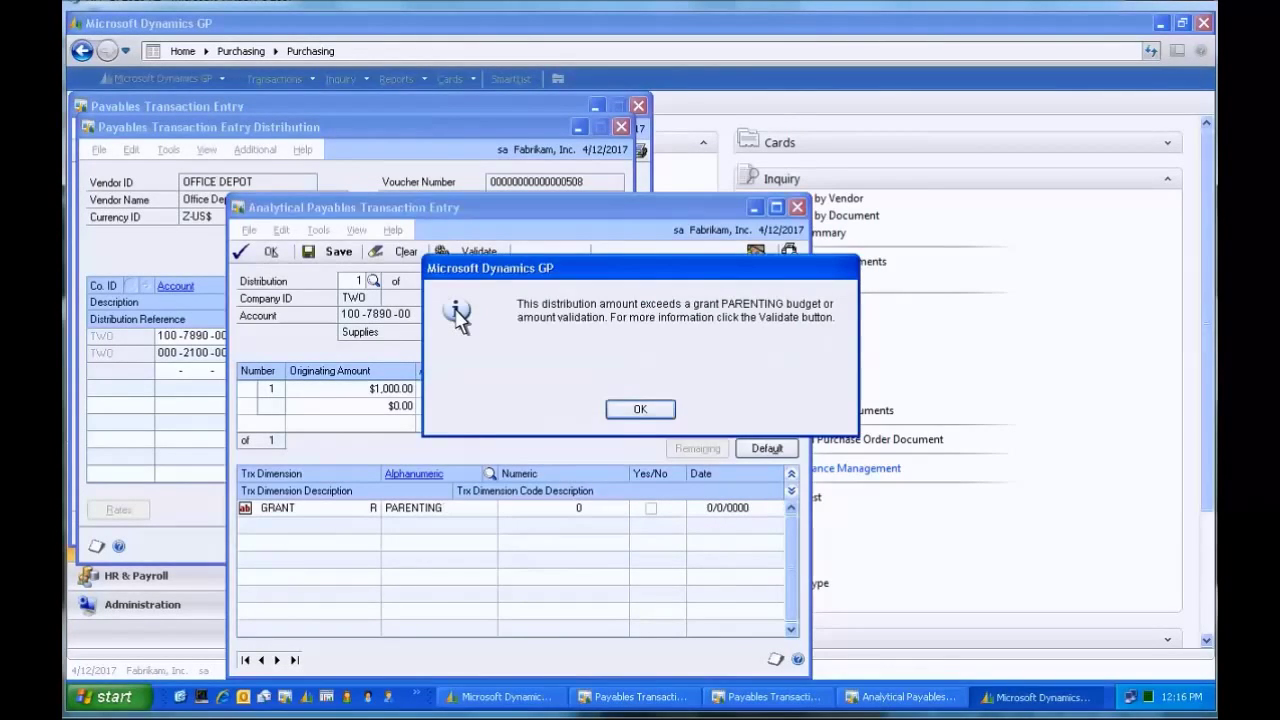
{"action": "left_click", "coordinate": [640, 414]}
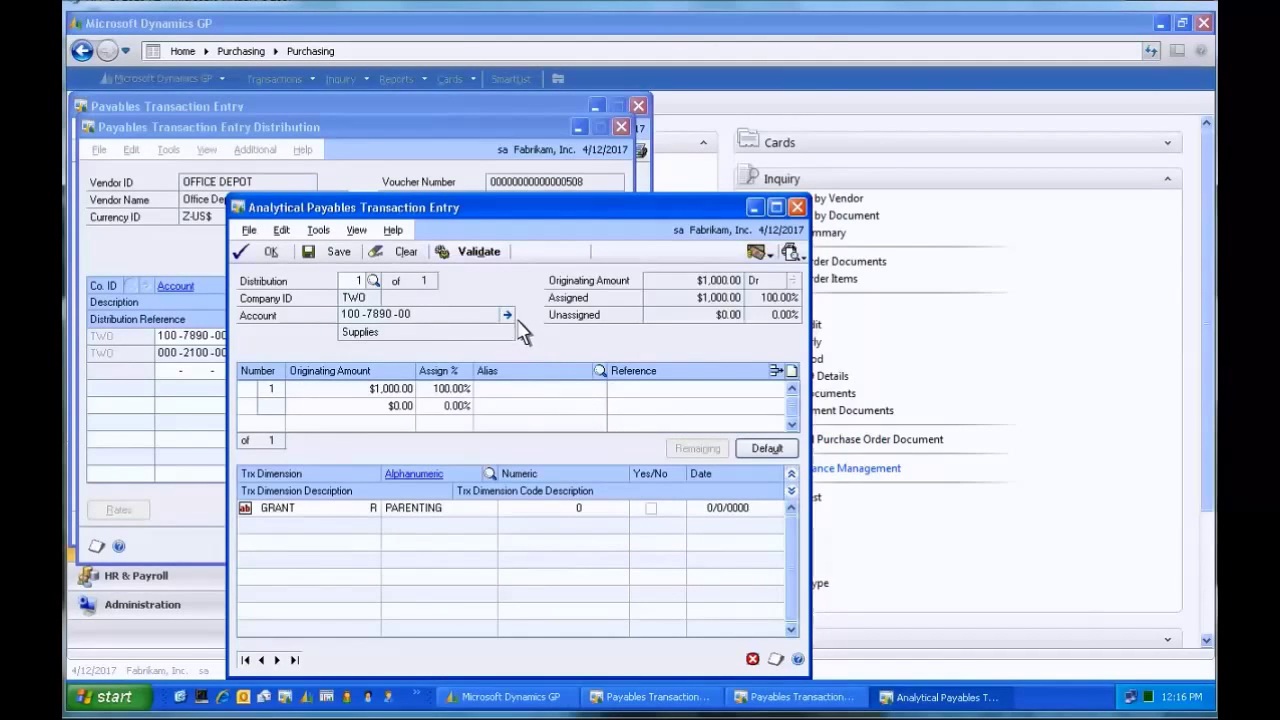
Review the validation log for the grant assignment, accept the analytical and payables distributions, and close the payables transaction
{"action": "left_click", "coordinate": [490, 258]}
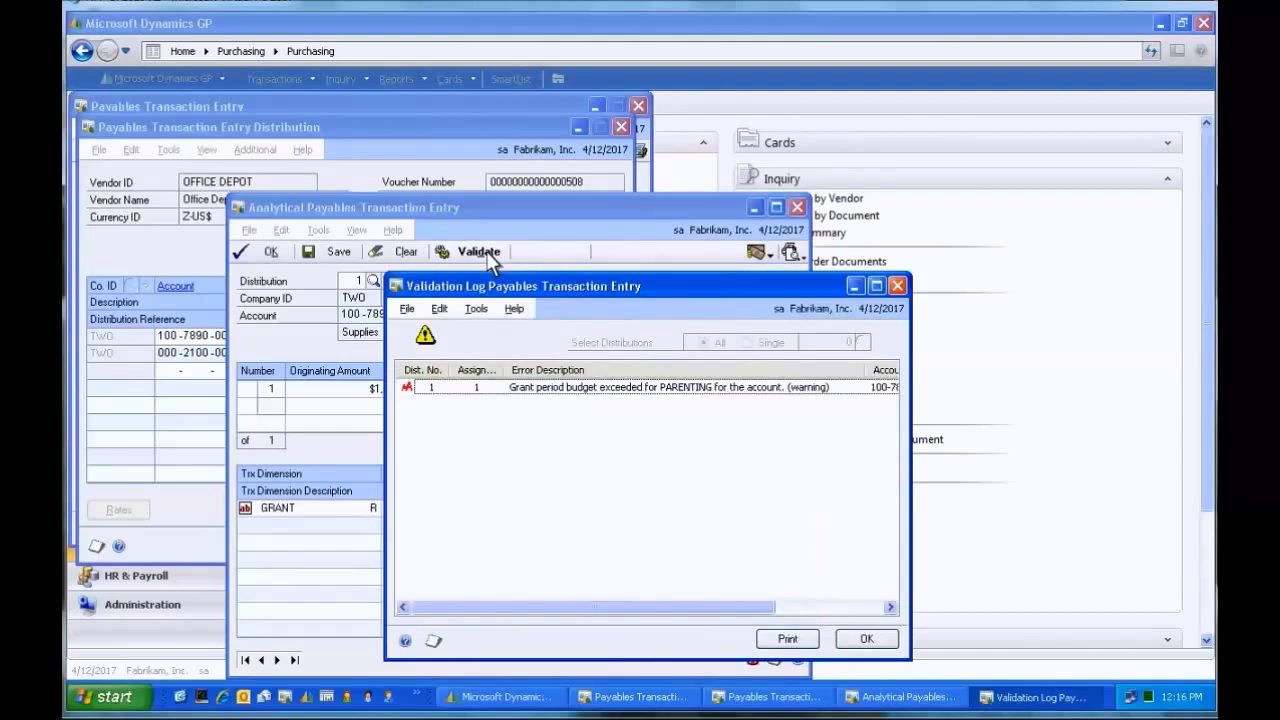
{"action": "left_click", "coordinate": [866, 639]}
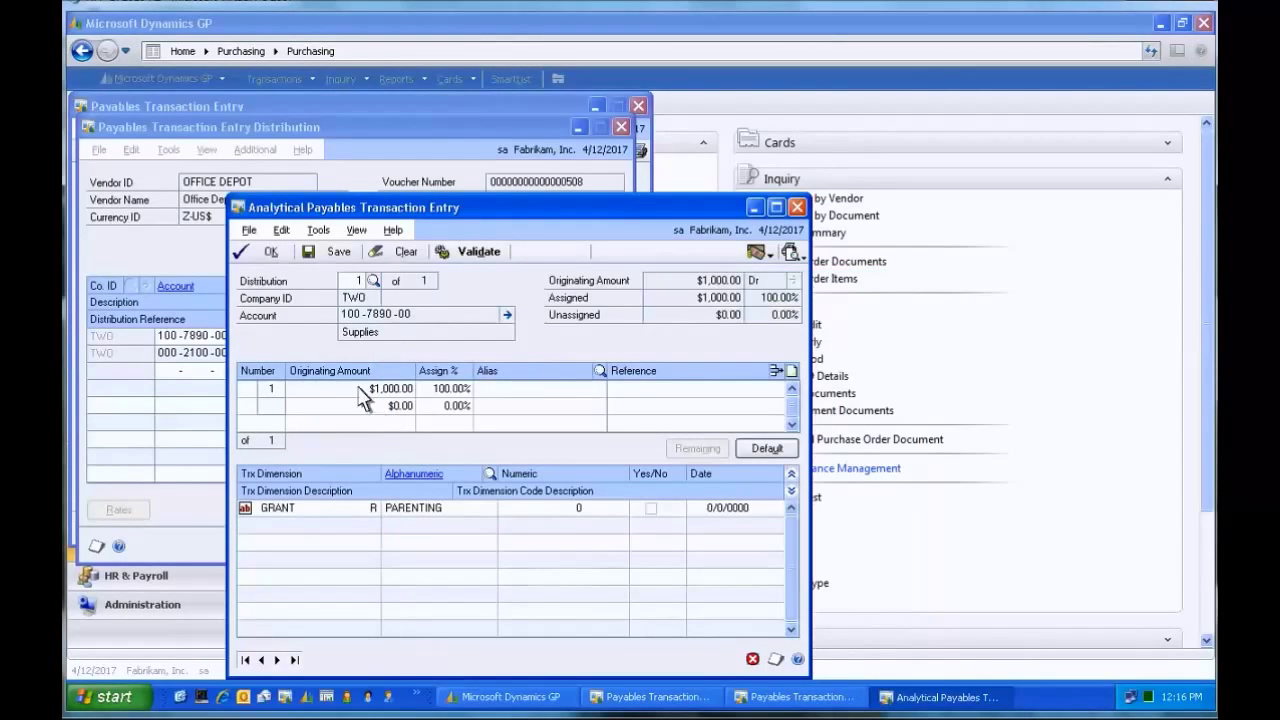
{"action": "left_click", "coordinate": [270, 253]}
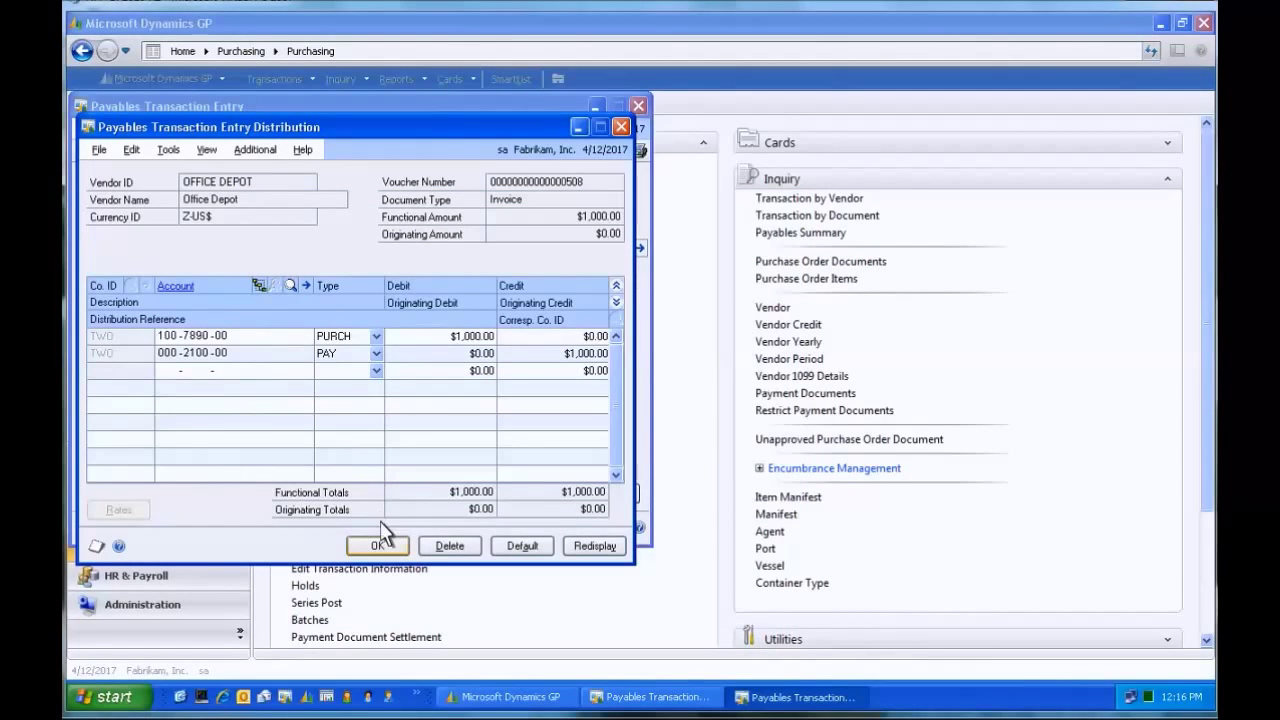
{"action": "left_click", "coordinate": [378, 546]}
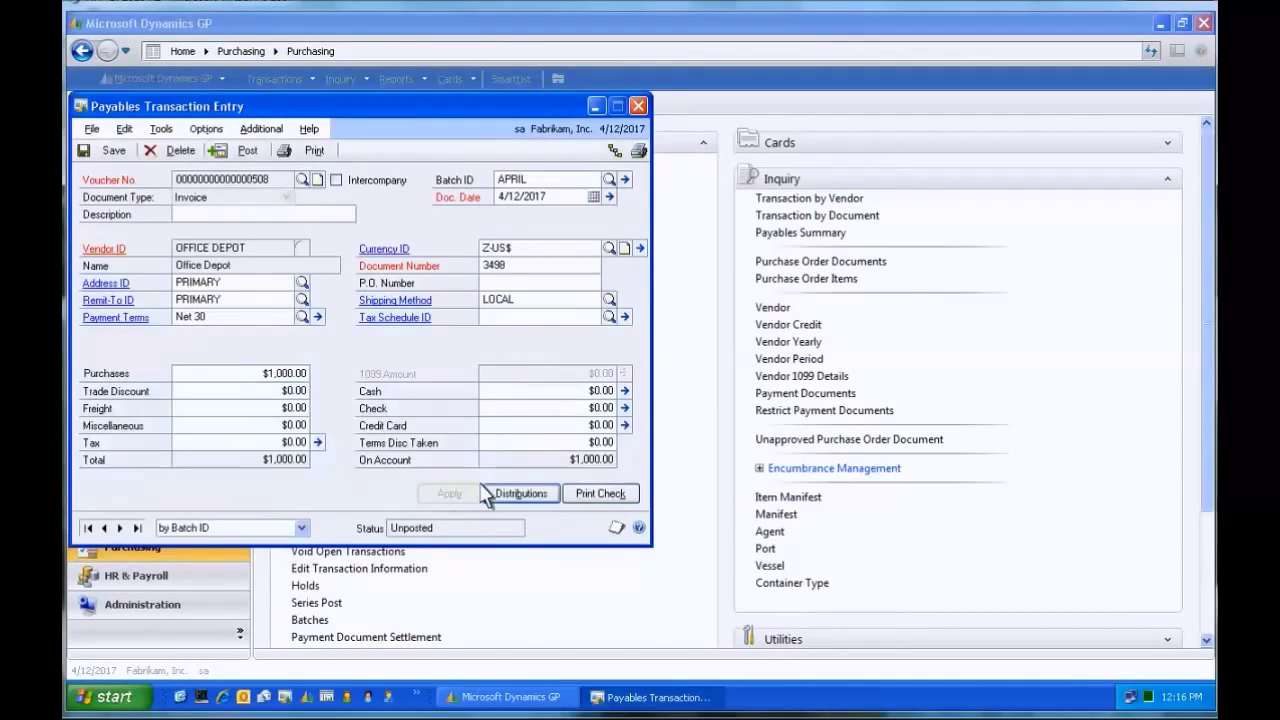
{"action": "left_click", "coordinate": [638, 106]}
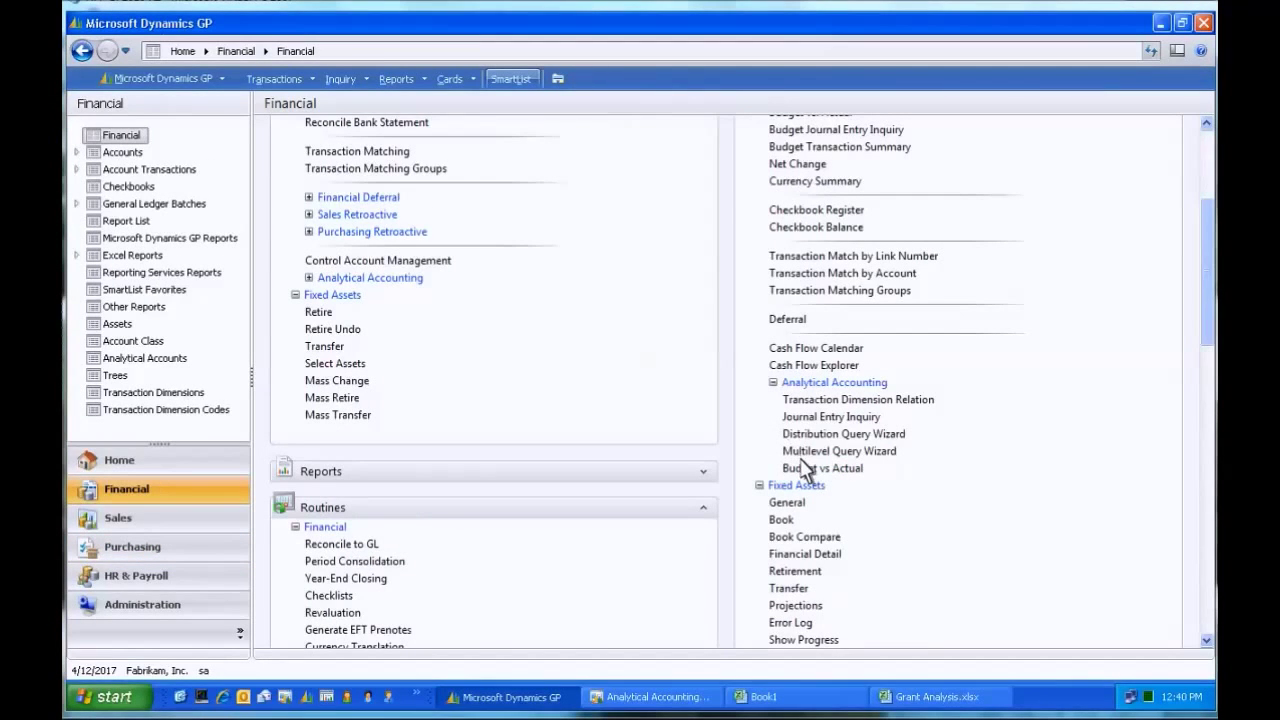
Review the 2017 budget versus actual figures by period for the PARENTING budget and close the inquiry
{"action": "left_click", "coordinate": [810, 468]}
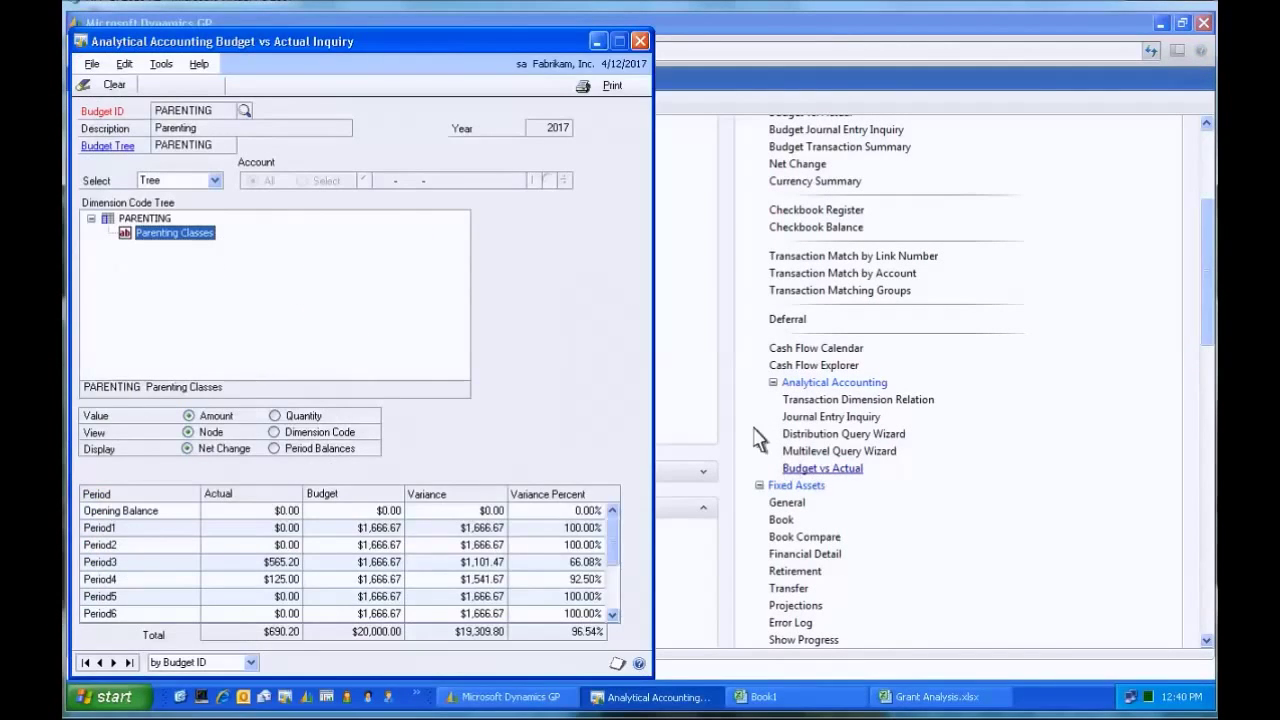
{"action": "left_click", "coordinate": [640, 42]}
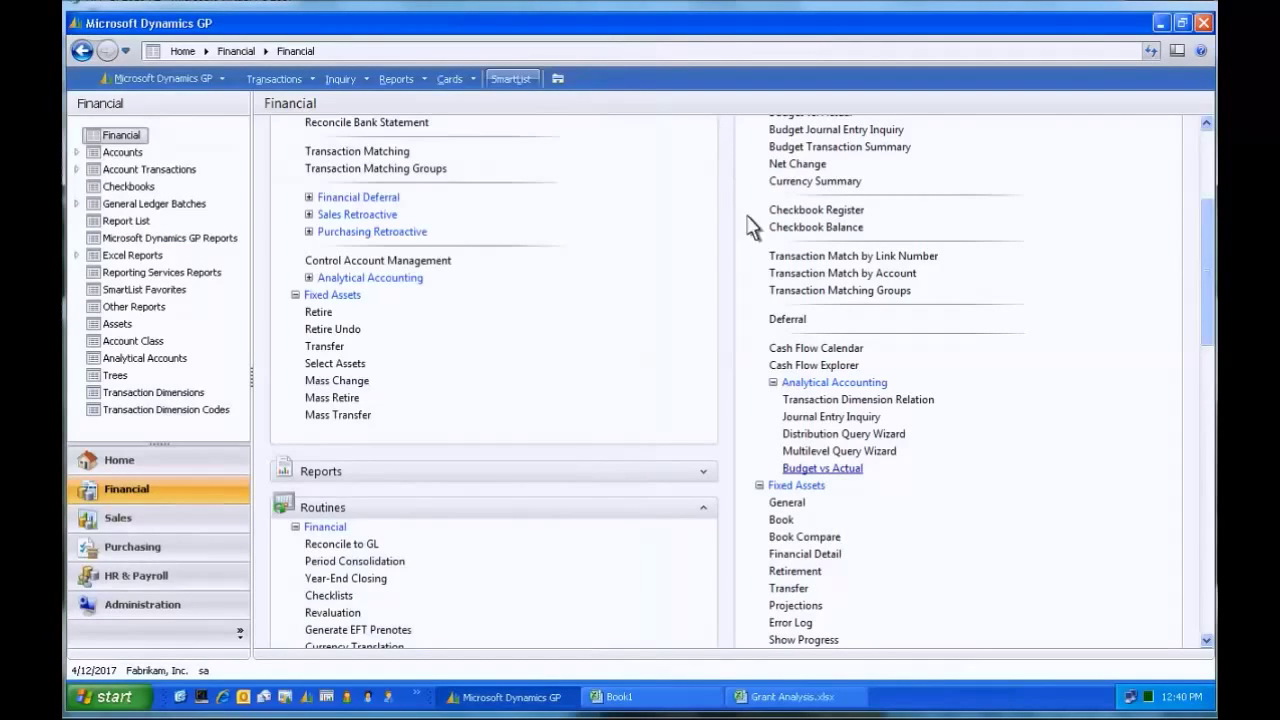
Execute the existing PARENTING multilevel query for 2017 fiscal periods 1 to 4 and open the Book1 workbook in Excel
{"action": "left_click", "coordinate": [800, 459]}
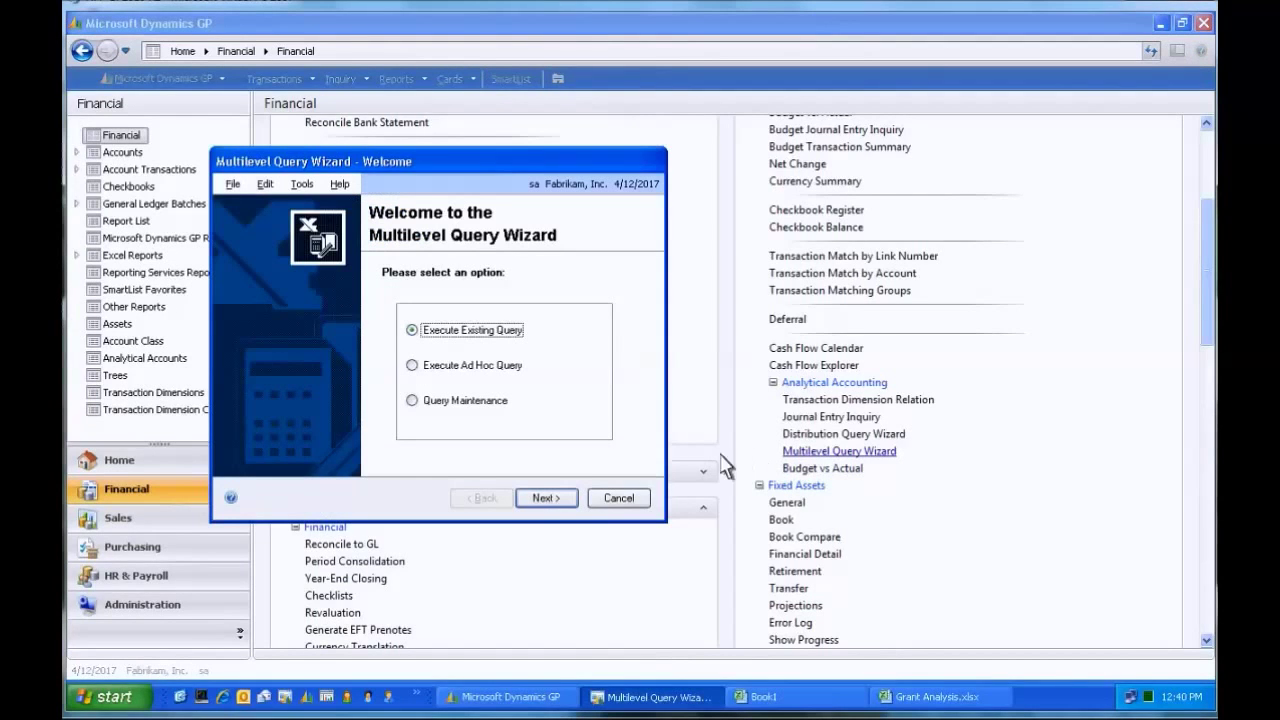
{"action": "left_click", "coordinate": [545, 499]}
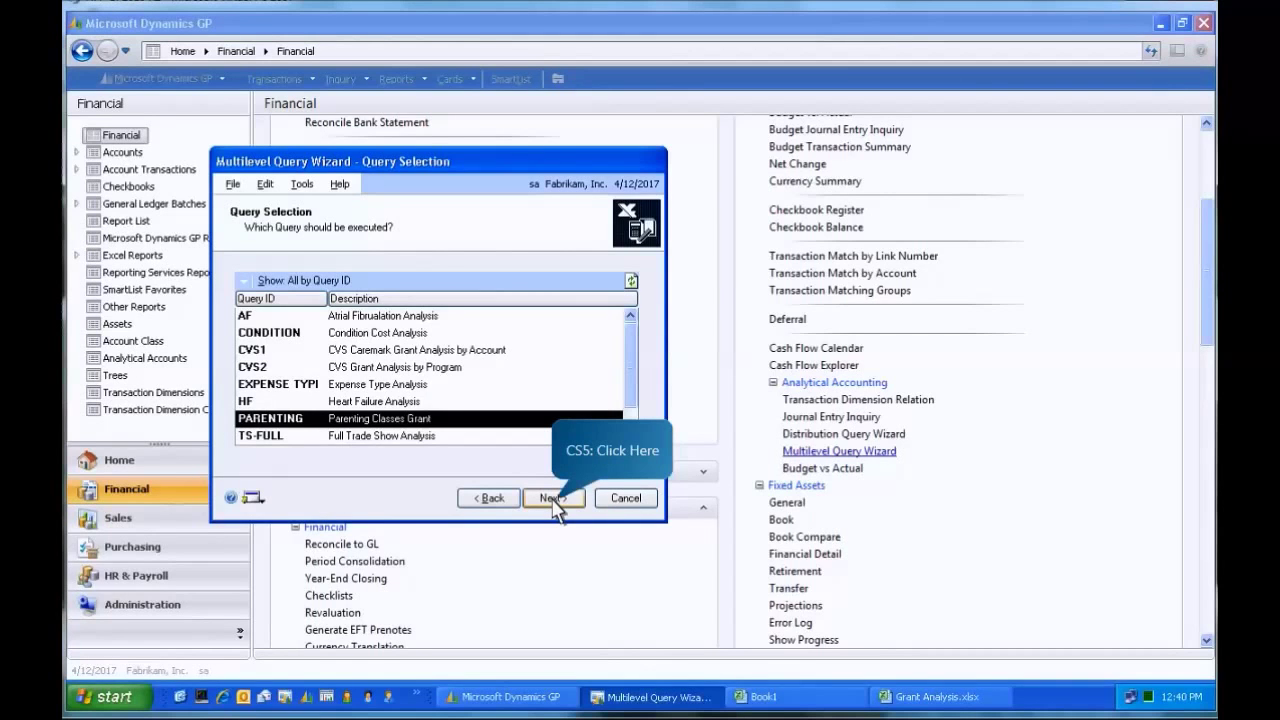
{"action": "left_click", "coordinate": [553, 499]}
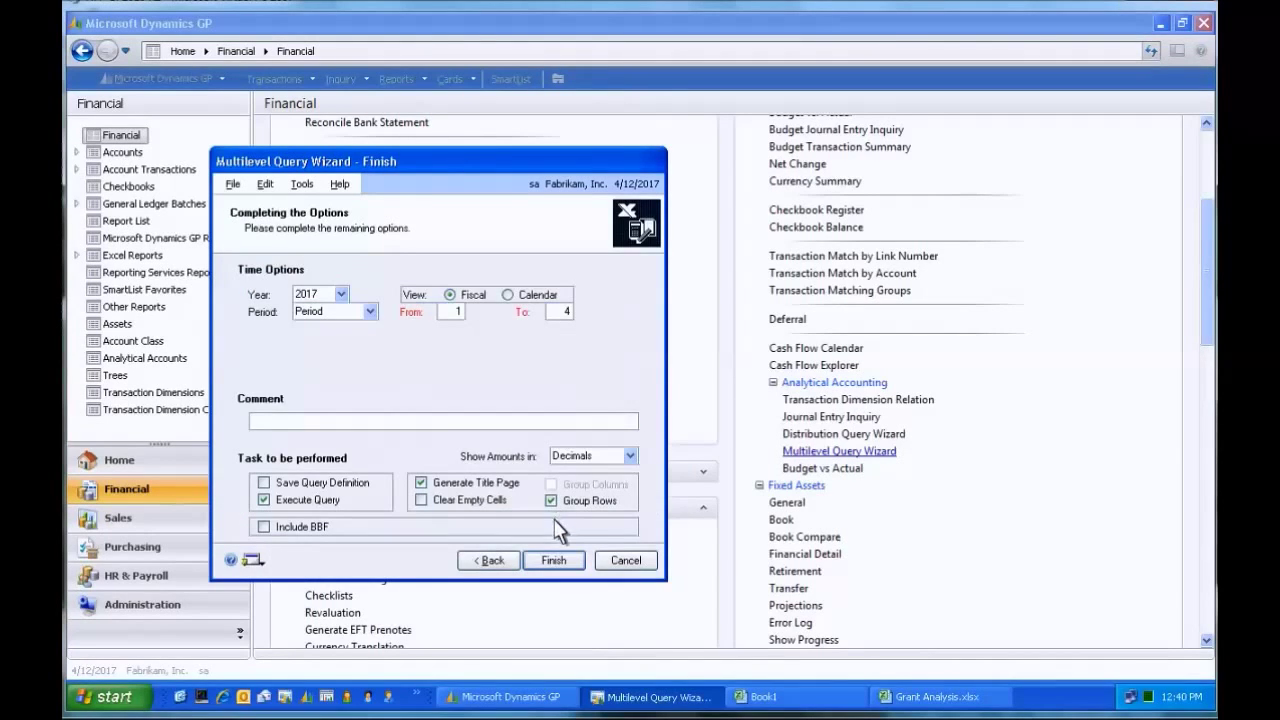
{"action": "left_click", "coordinate": [555, 560]}
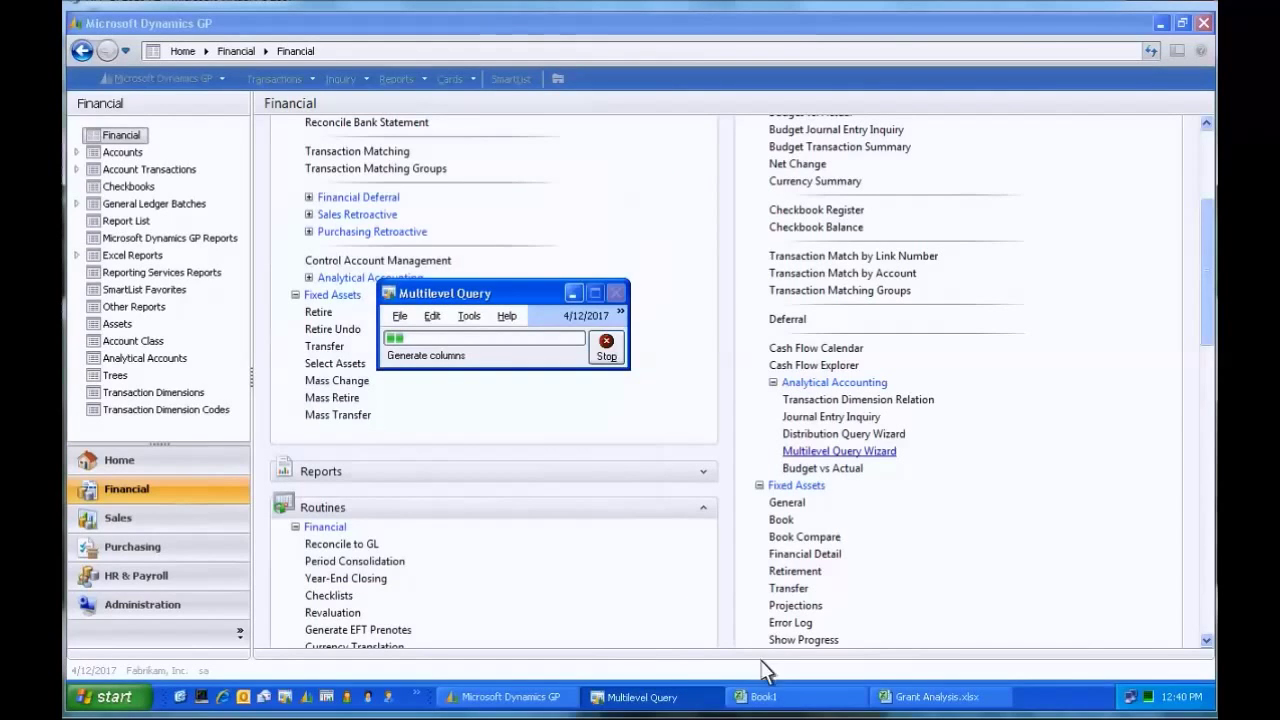
{"action": "left_click", "coordinate": [785, 703]}
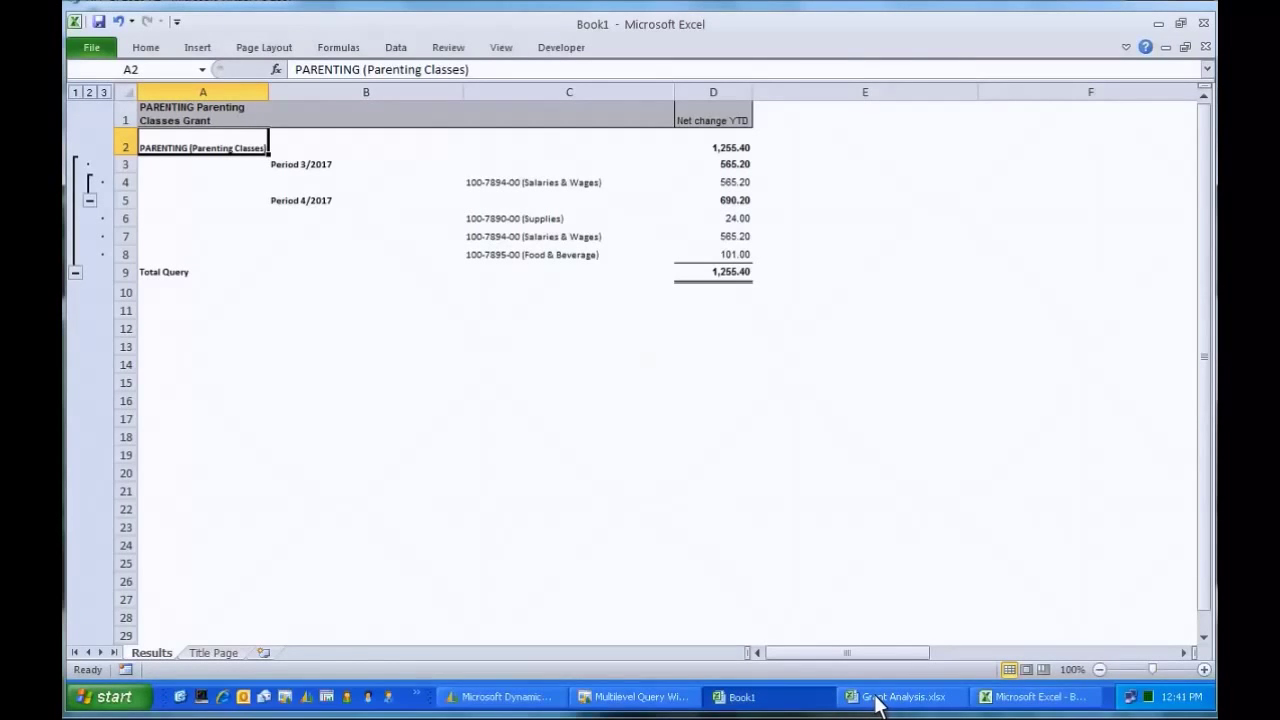
Switch to Grant Analysis.xlsx and filter the Cost Type Analysis chart by After School Program, changing the filter to Parenting Classes
{"action": "left_click", "coordinate": [878, 700]}
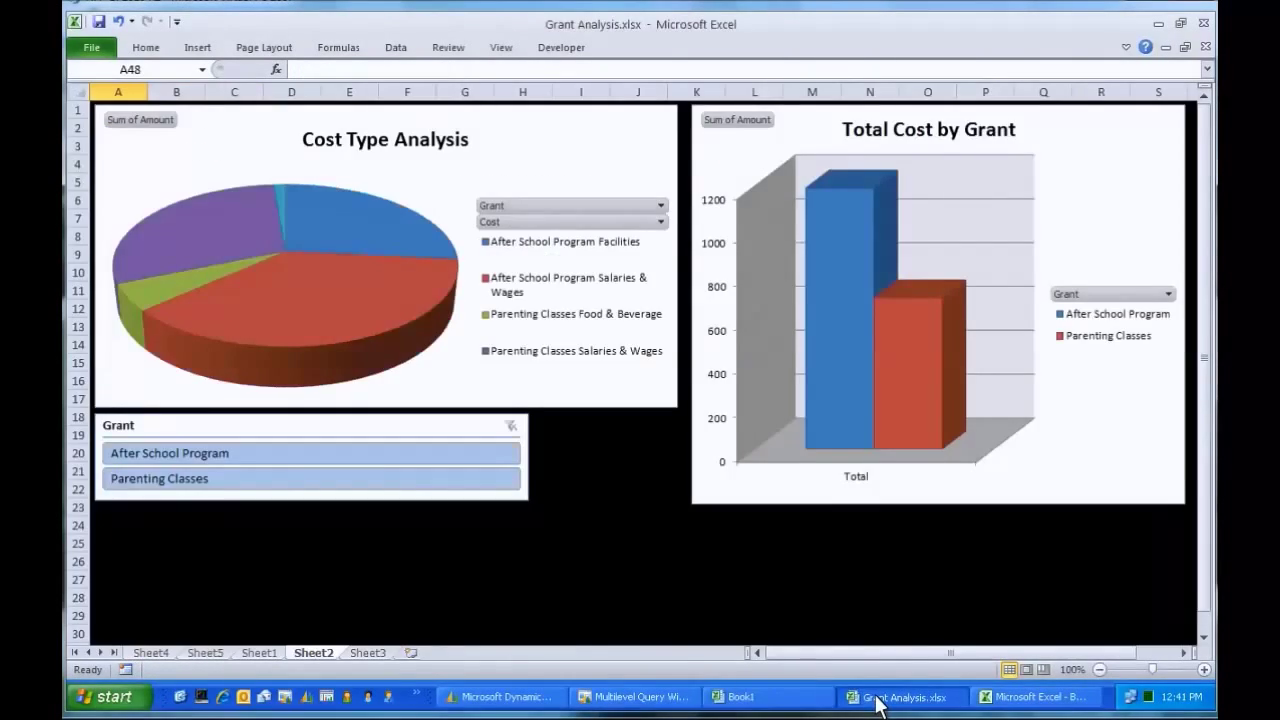
{"action": "left_click", "coordinate": [145, 454]}
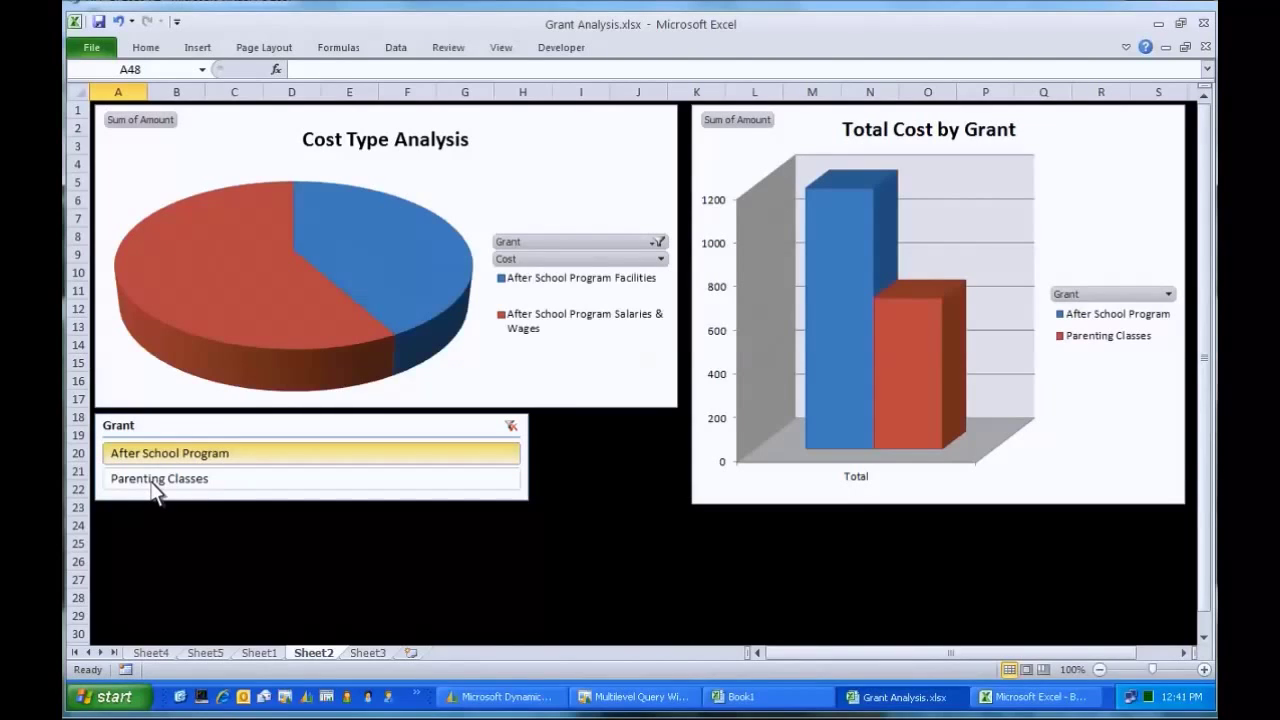
{"action": "left_click", "coordinate": [155, 484]}
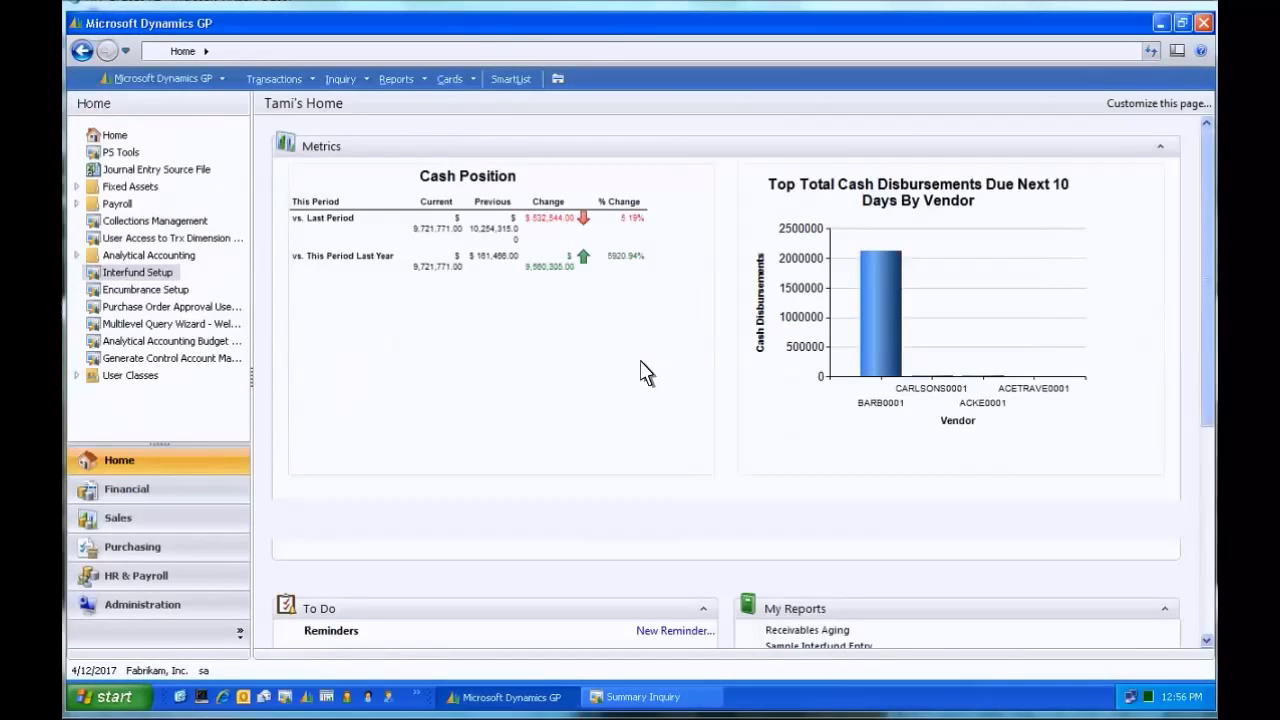
Review the interfund setup with its due to/due from account for each fund, and close it
{"action": "left_click", "coordinate": [160, 279]}
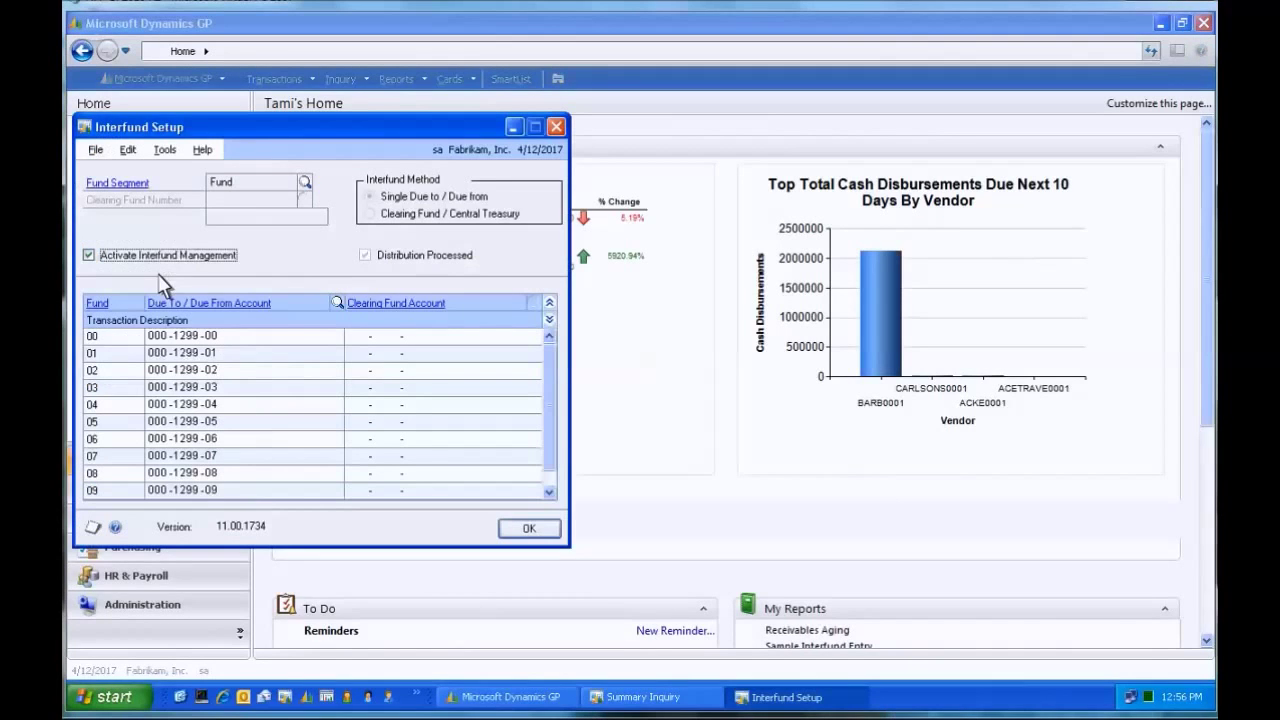
{"action": "left_click", "coordinate": [528, 531]}
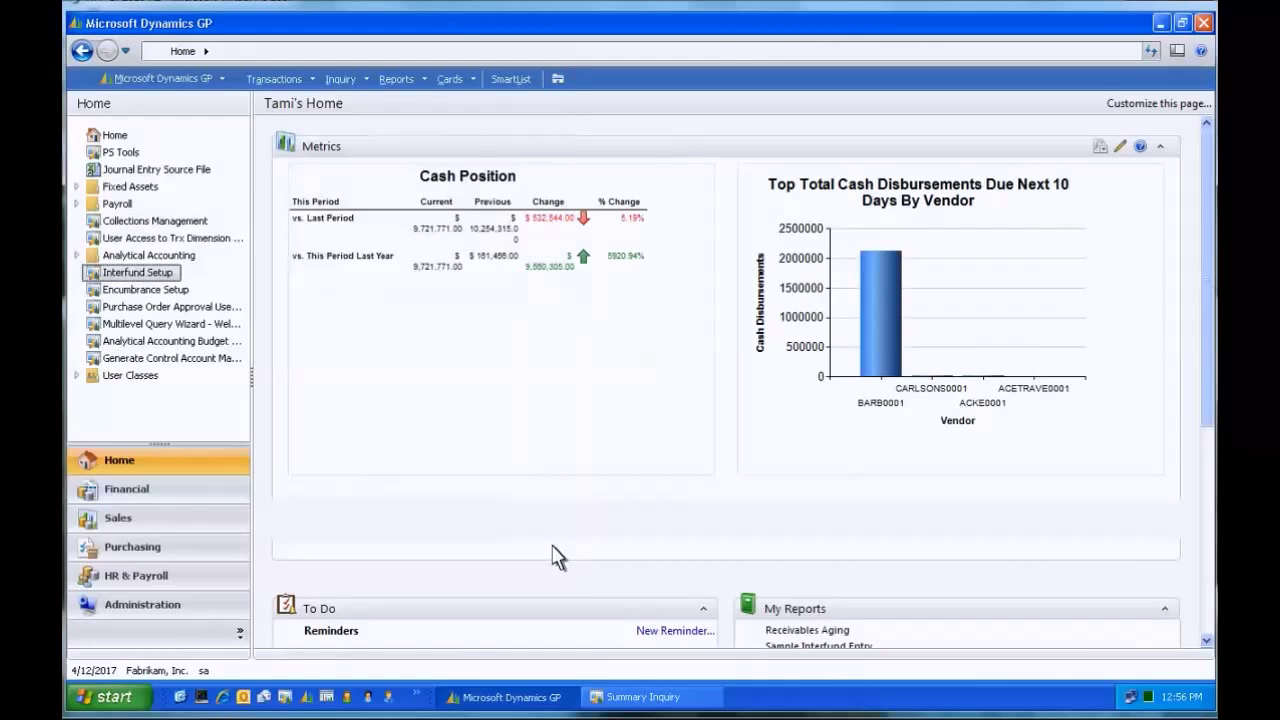
Trace the April credits of account 000-1299-01 from the summary inquiry to journal entry 3,548, and close the detail windows
{"action": "left_click", "coordinate": [610, 698]}
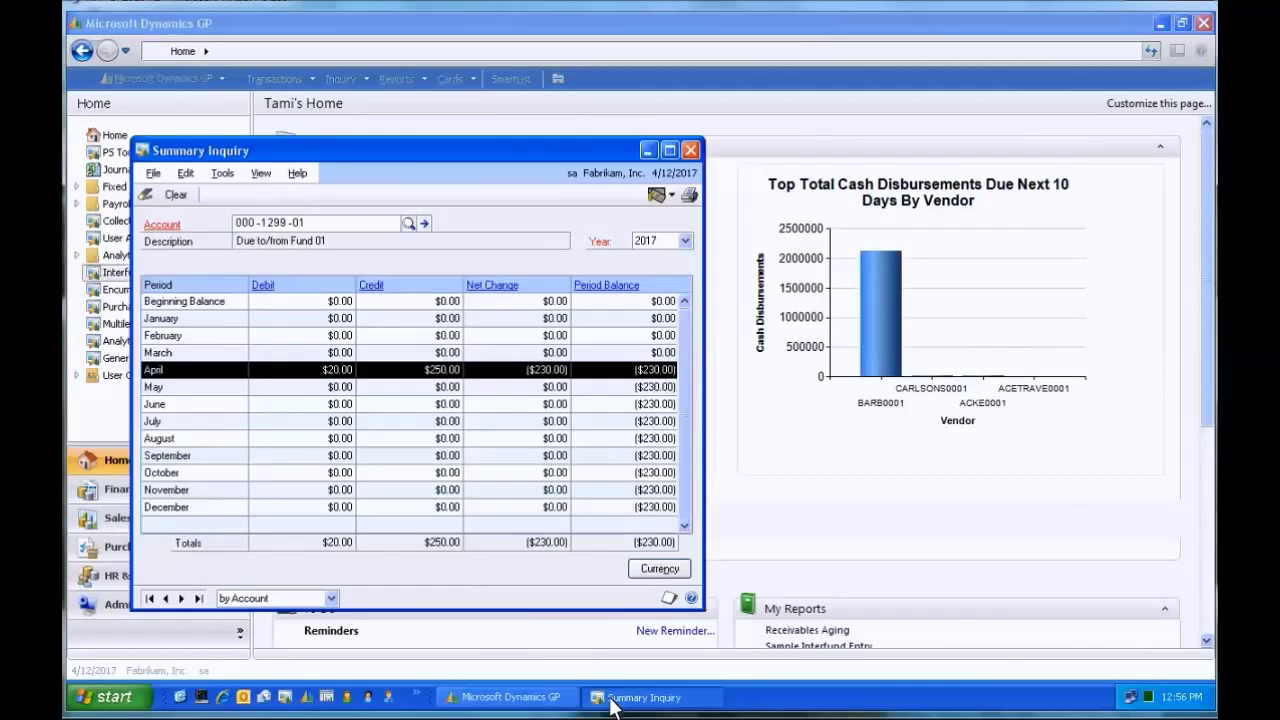
{"action": "left_click", "coordinate": [410, 285]}
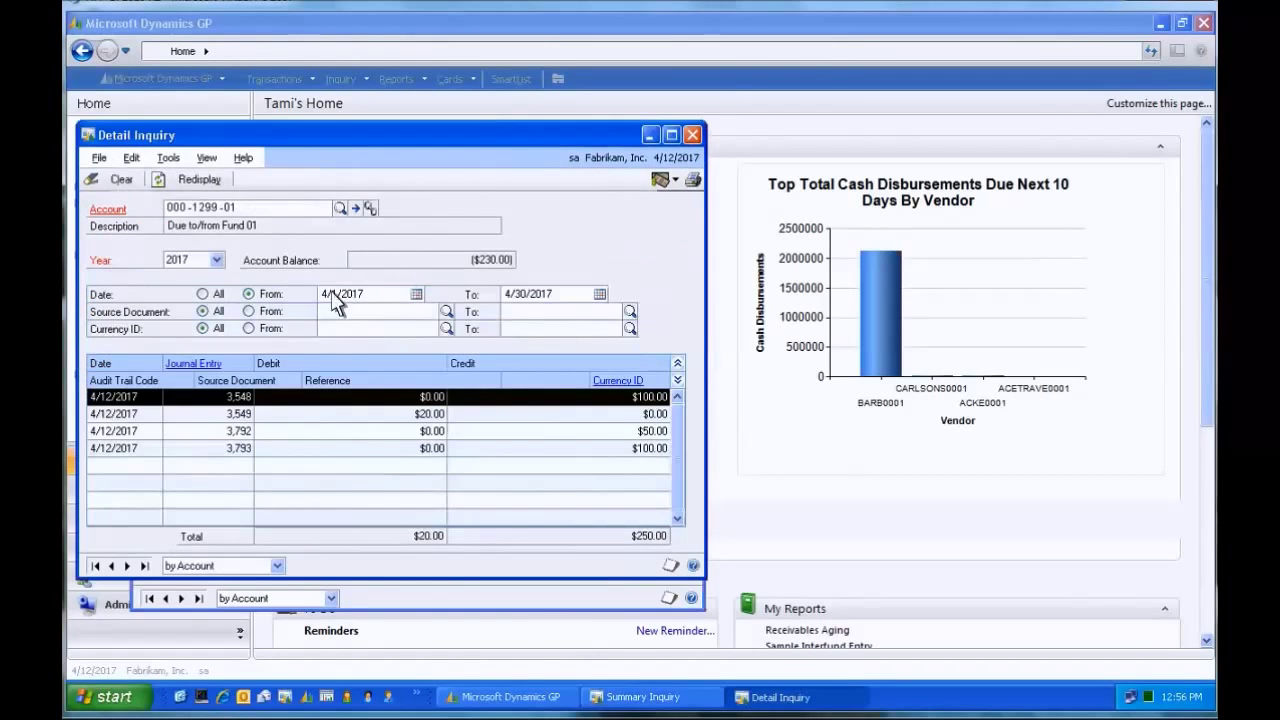
{"action": "left_click", "coordinate": [176, 362]}
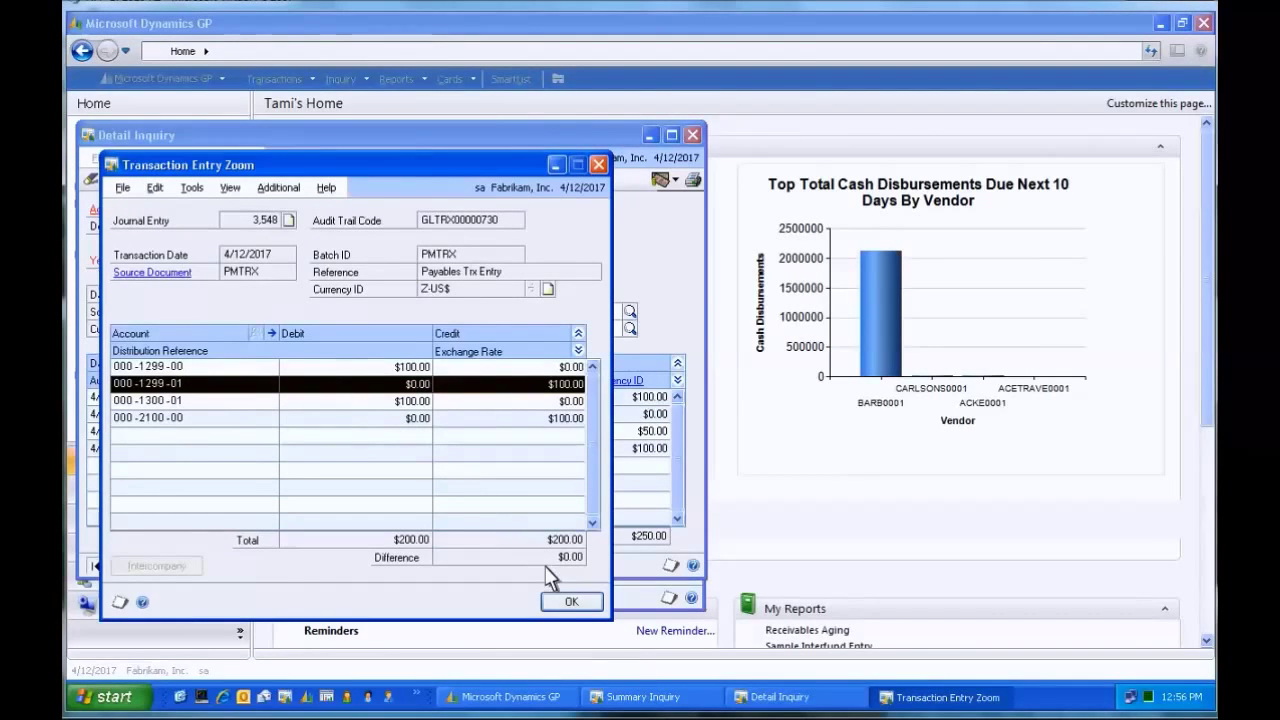
{"action": "left_click", "coordinate": [564, 600]}
{"action": "left_click", "coordinate": [567, 603]}
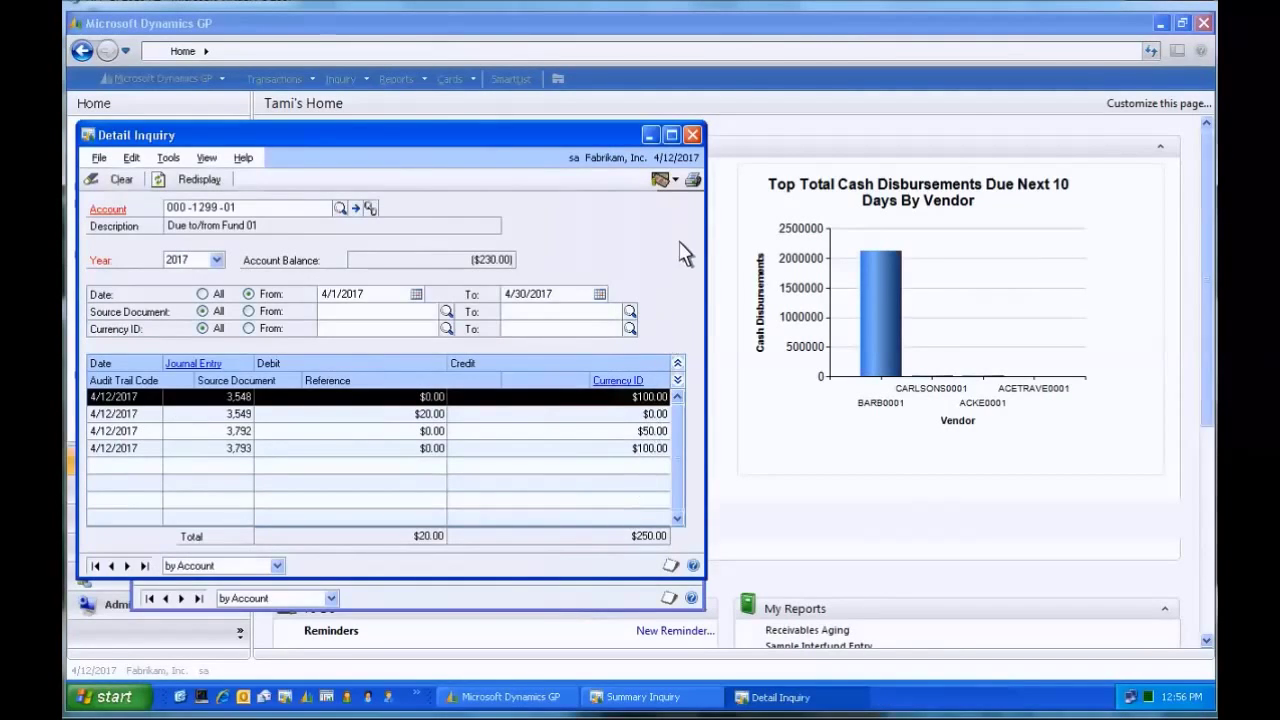
{"action": "left_click", "coordinate": [692, 135]}
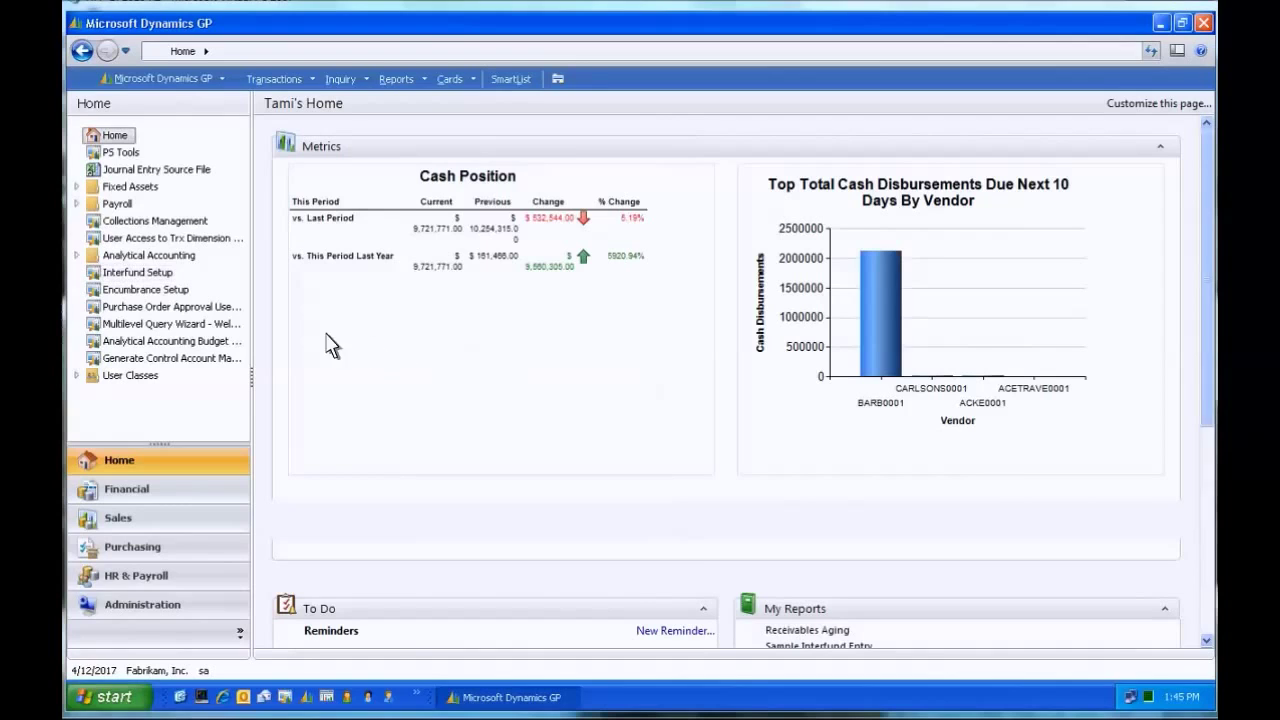
Open the Encumbrance Setup and review the available budget types and tracking methods, keeping General Ledger Budgets and Period
{"action": "left_click", "coordinate": [158, 291]}
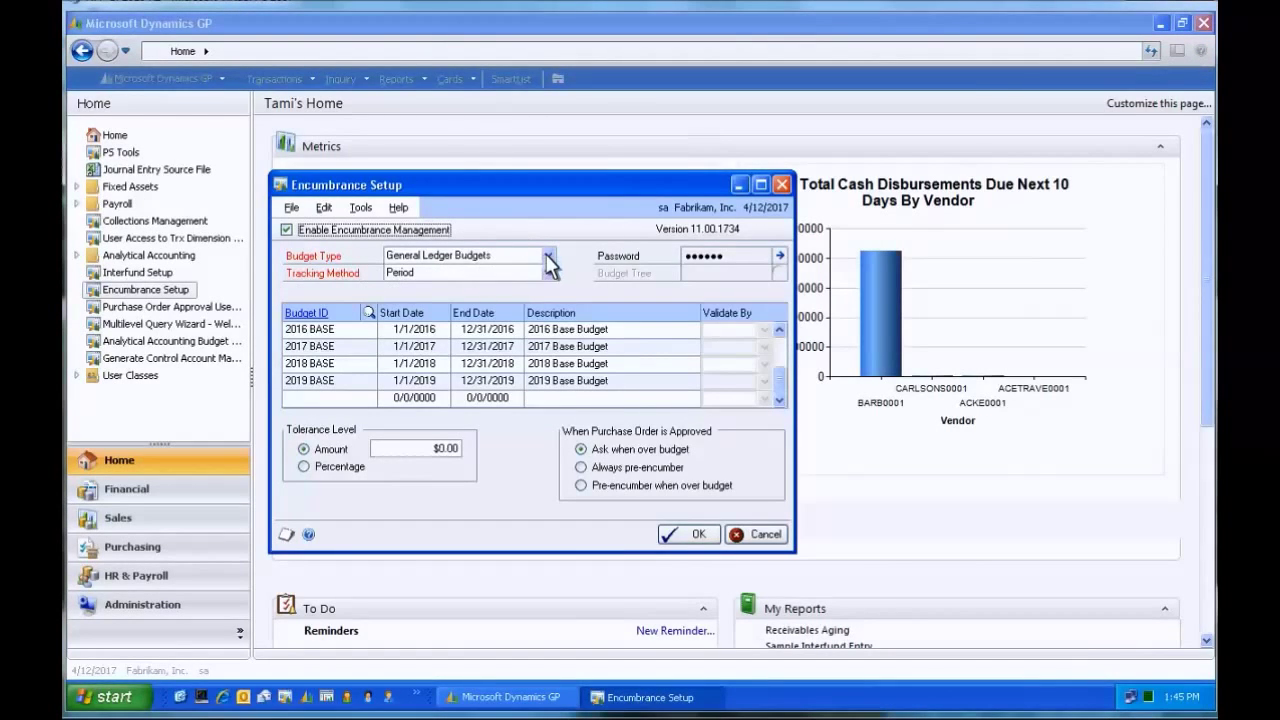
{"action": "left_click", "coordinate": [548, 256]}
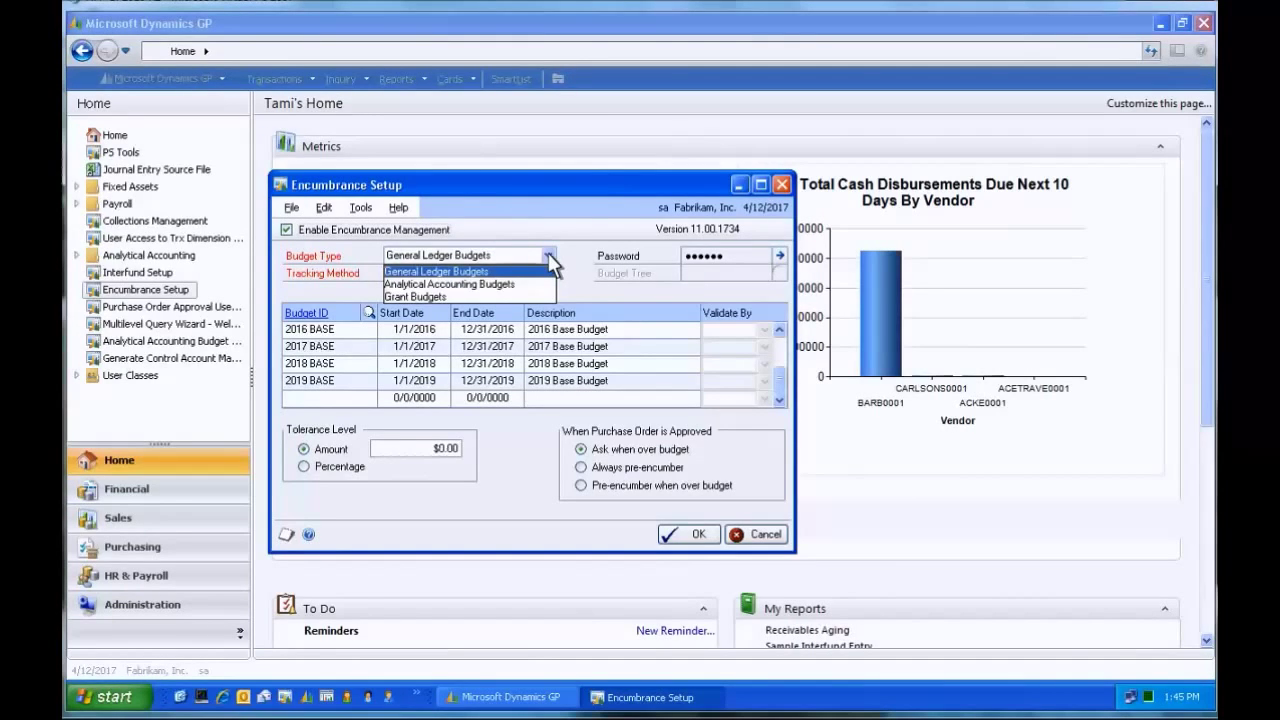
{"action": "left_click", "coordinate": [548, 255]}
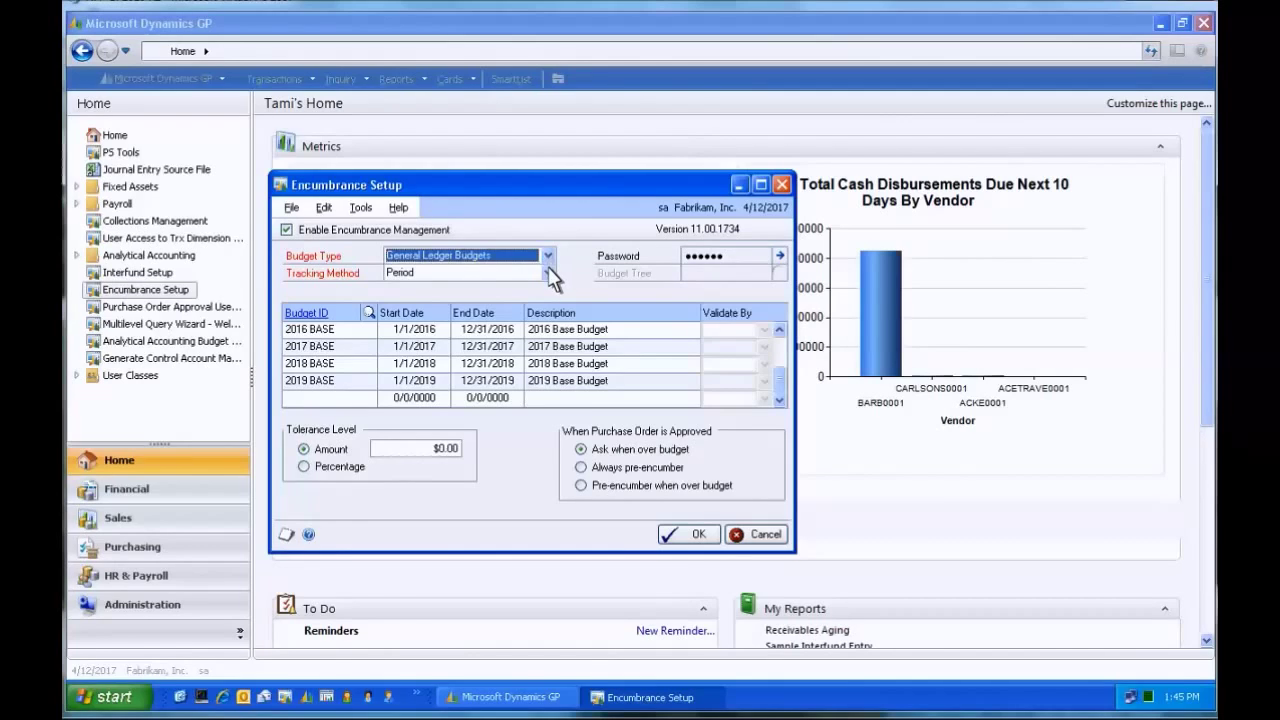
{"action": "left_click", "coordinate": [548, 273]}
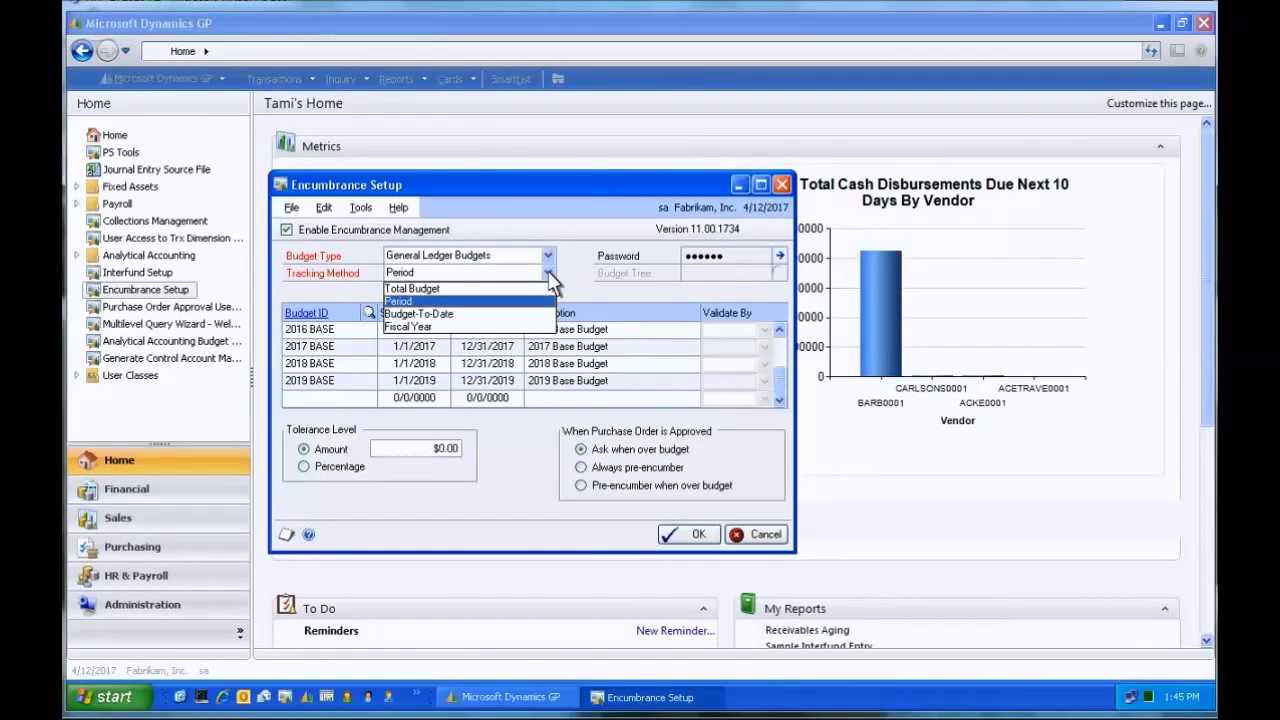
{"action": "key", "text": "Tab"}
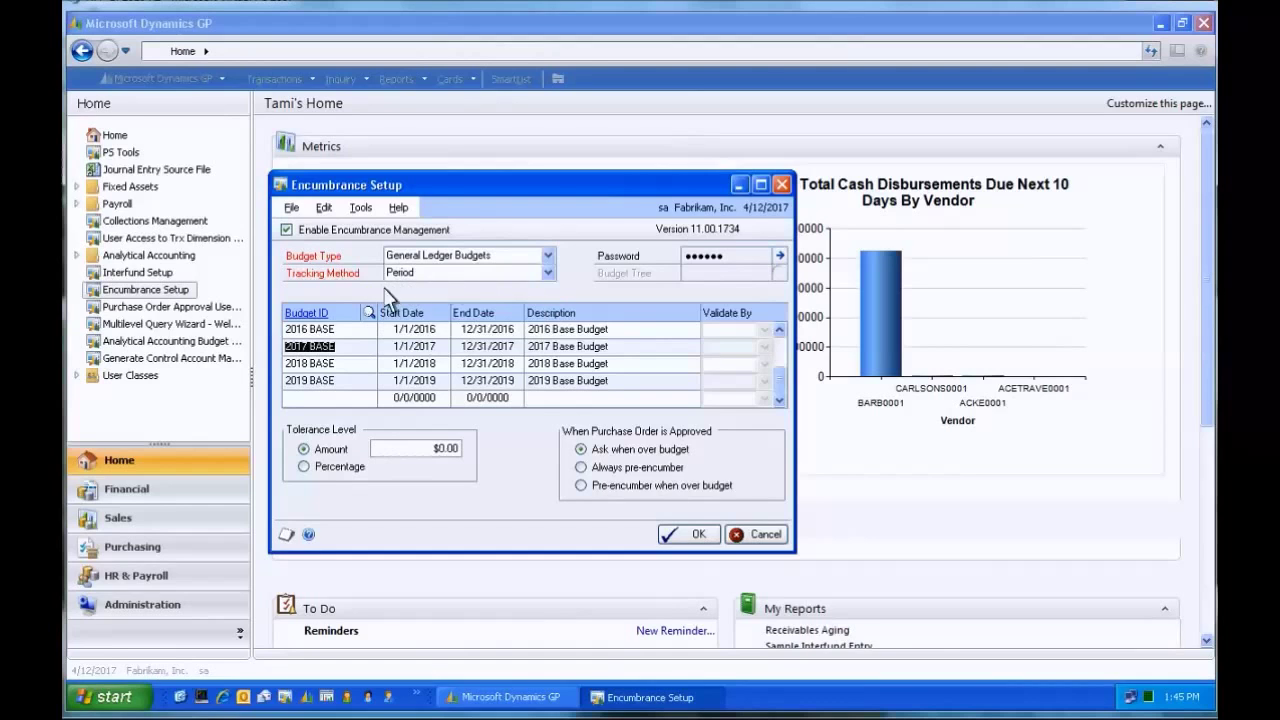
Examine the 2017 BASE budget's monthly amounts from the encumbrance setup, and close both windows
{"action": "left_click", "coordinate": [303, 311]}
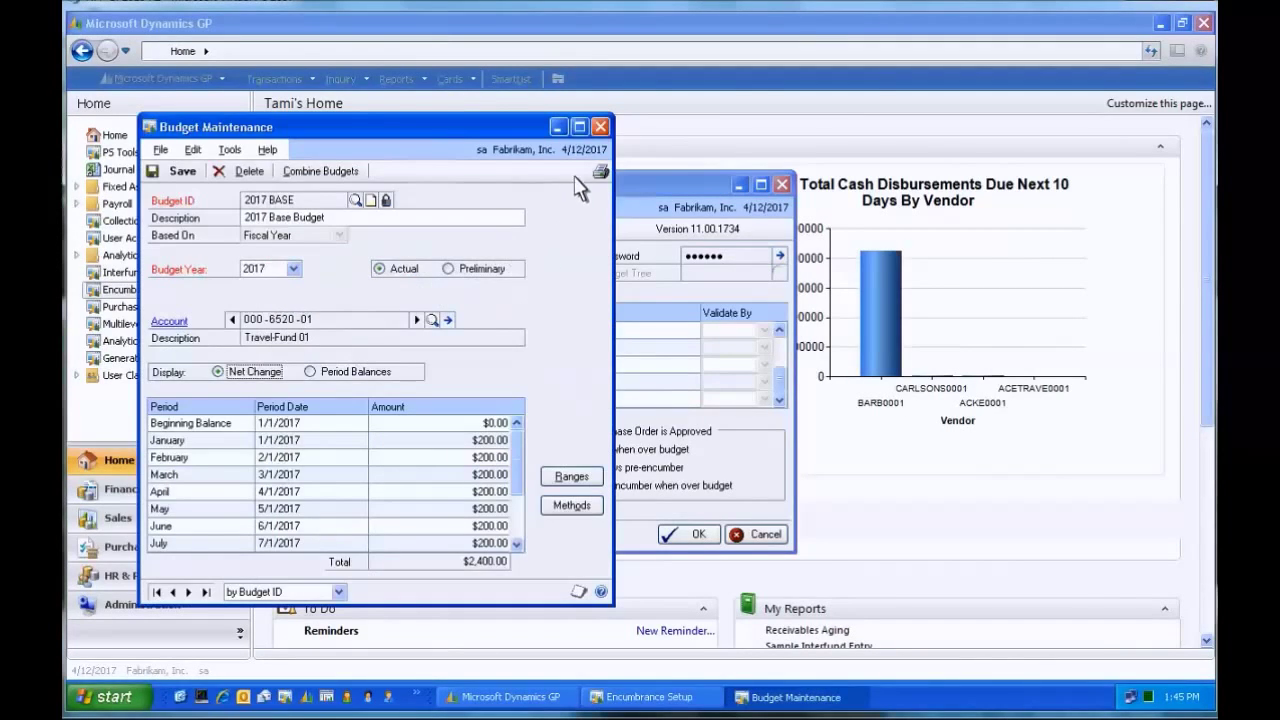
{"action": "left_click", "coordinate": [600, 127]}
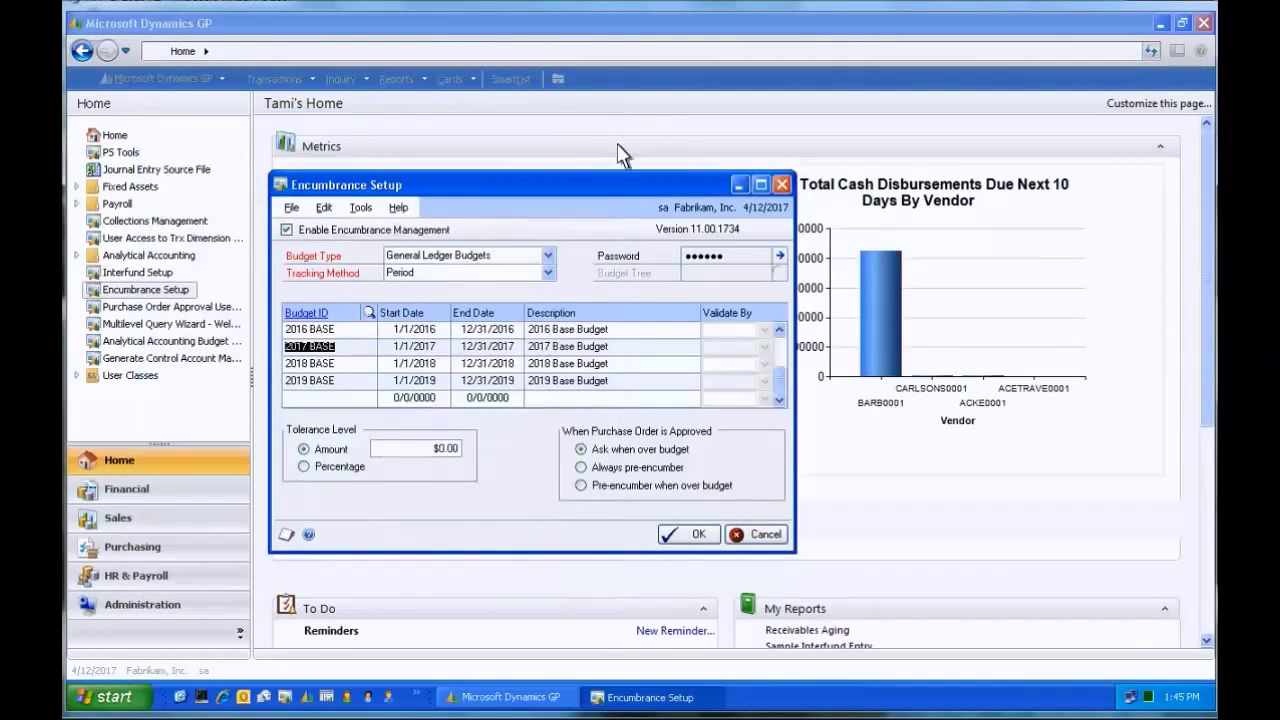
{"action": "left_click", "coordinate": [694, 536]}
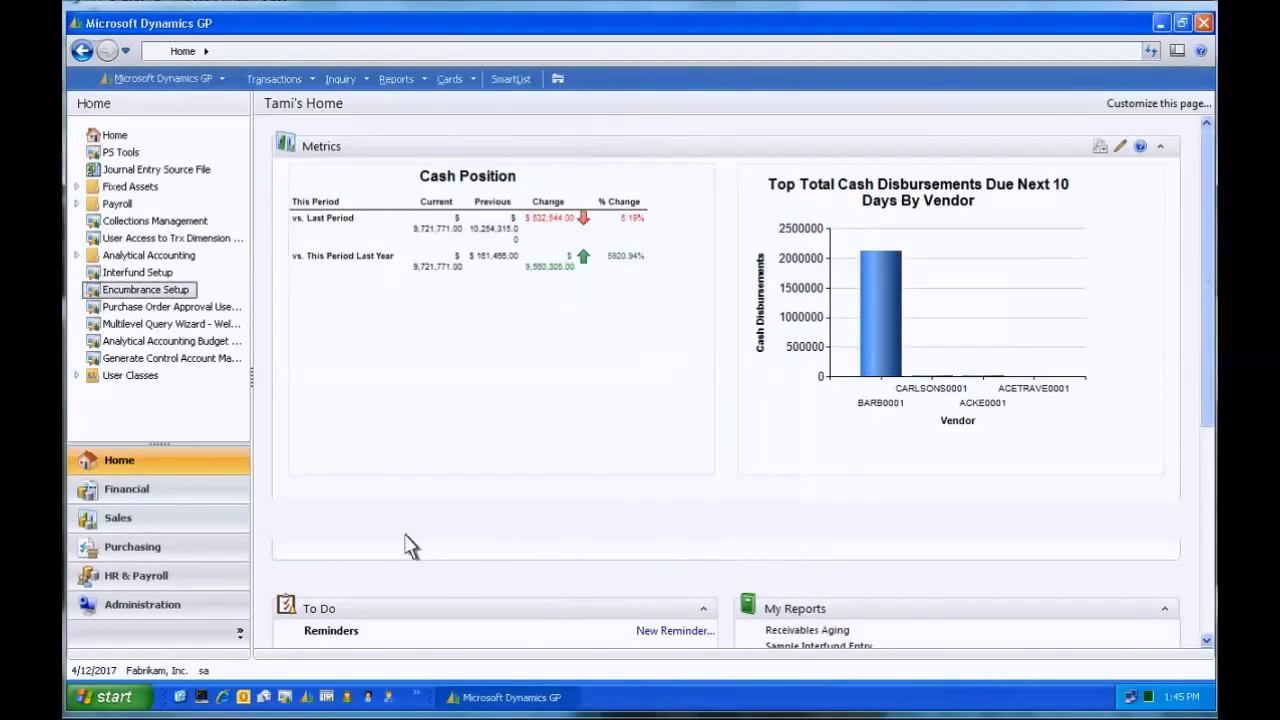
Open Purchase Order Enhancements Entry in Purchasing and mark PO2162 of vendor ACETRAVE0001 for approval
{"action": "left_click", "coordinate": [198, 548]}
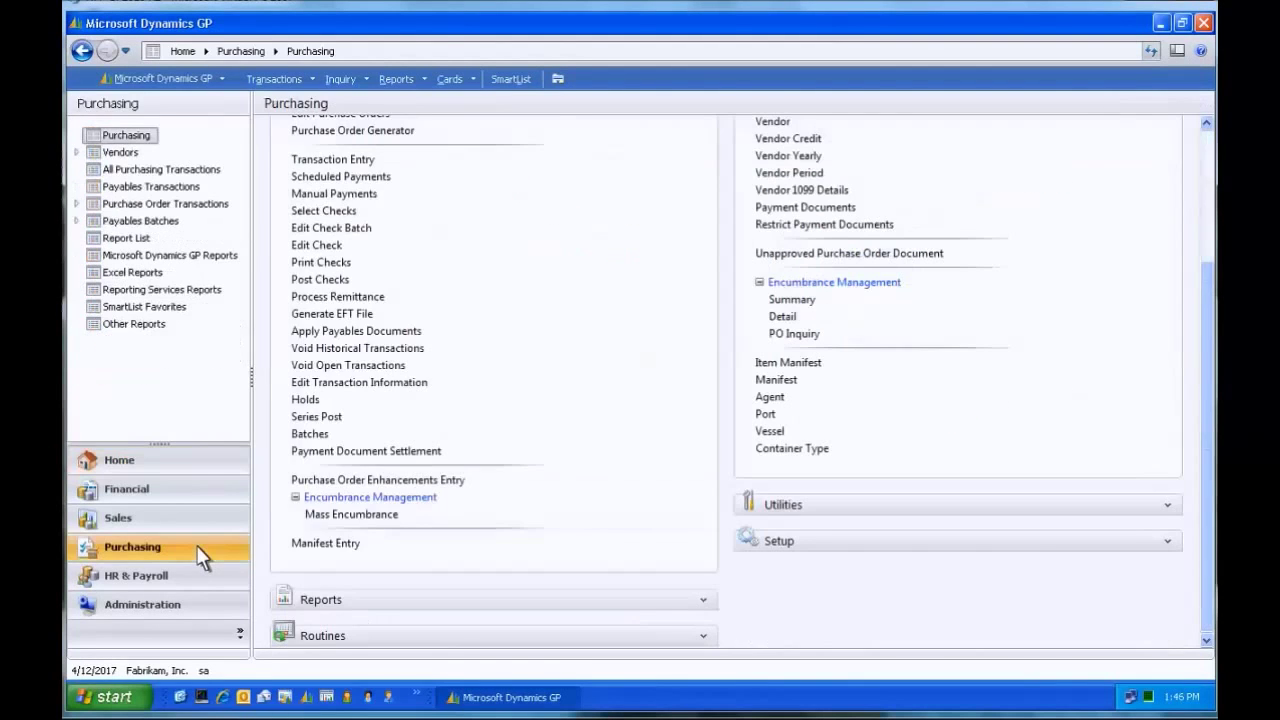
{"action": "left_click", "coordinate": [411, 481]}
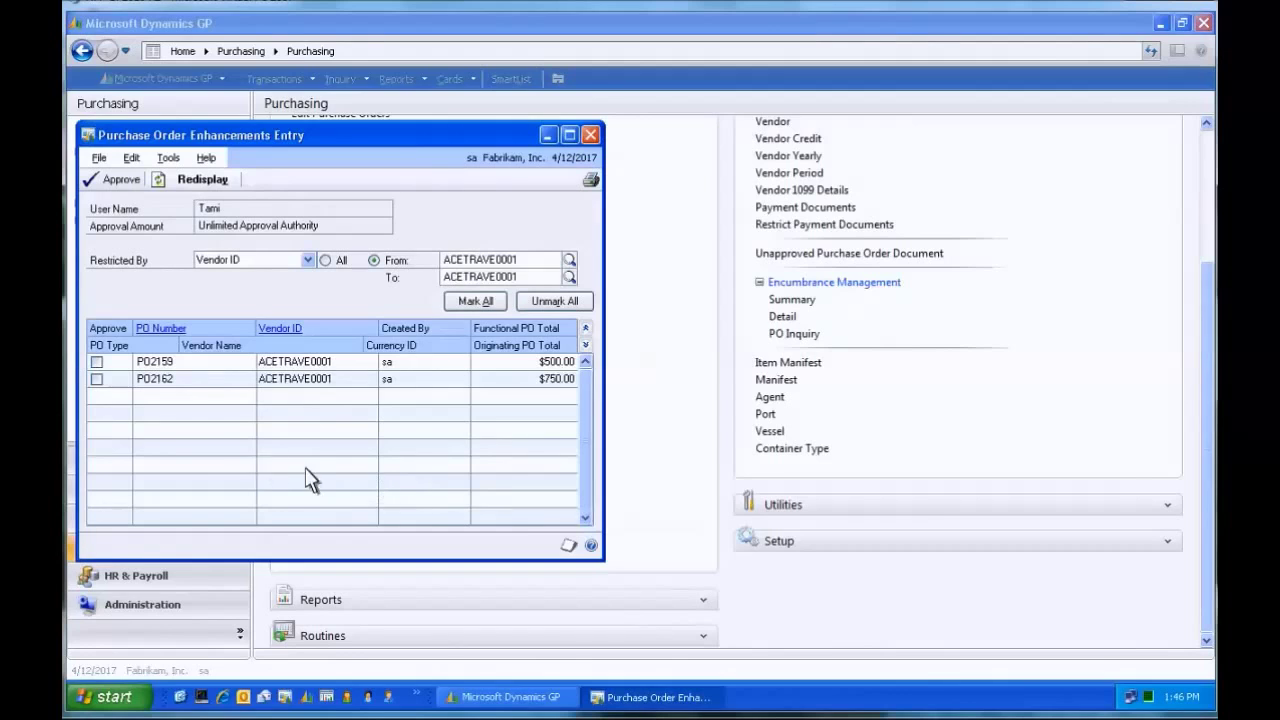
{"action": "left_click", "coordinate": [96, 380]}
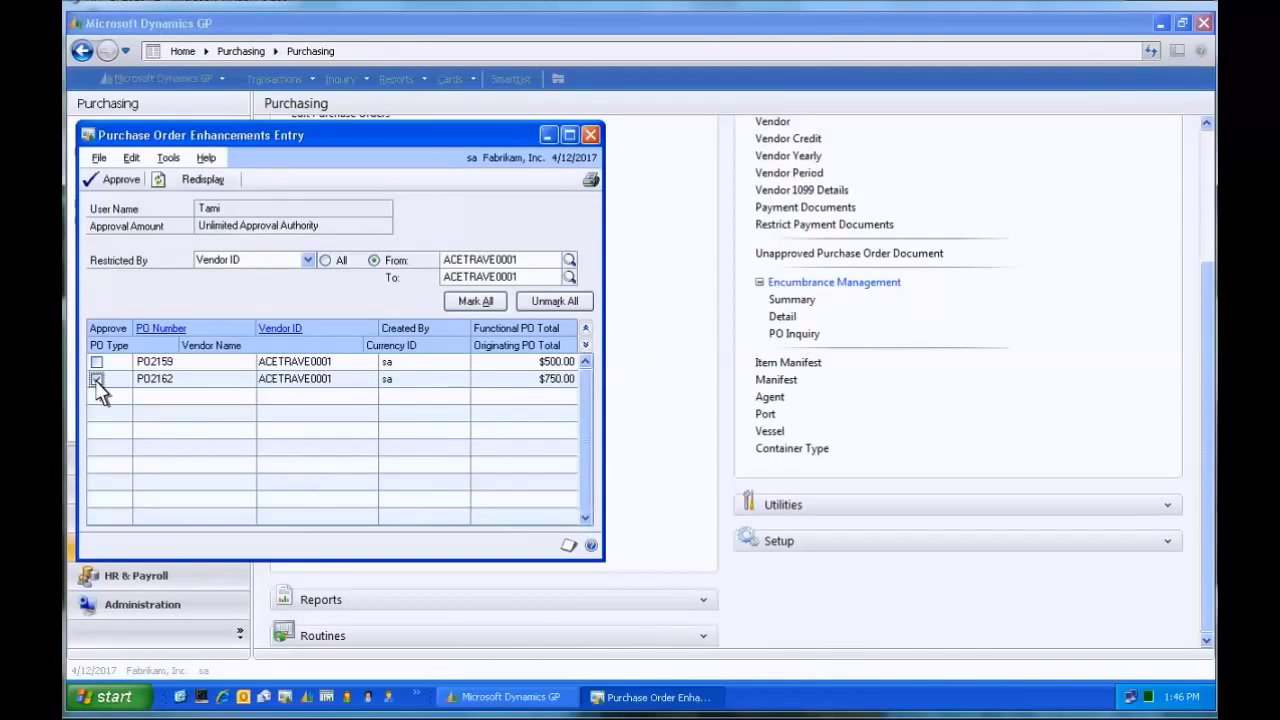
Inspect the TRAVEL-01 line item detail of PO2162 for its inventory account, and return to the approval list
{"action": "left_click", "coordinate": [161, 326]}
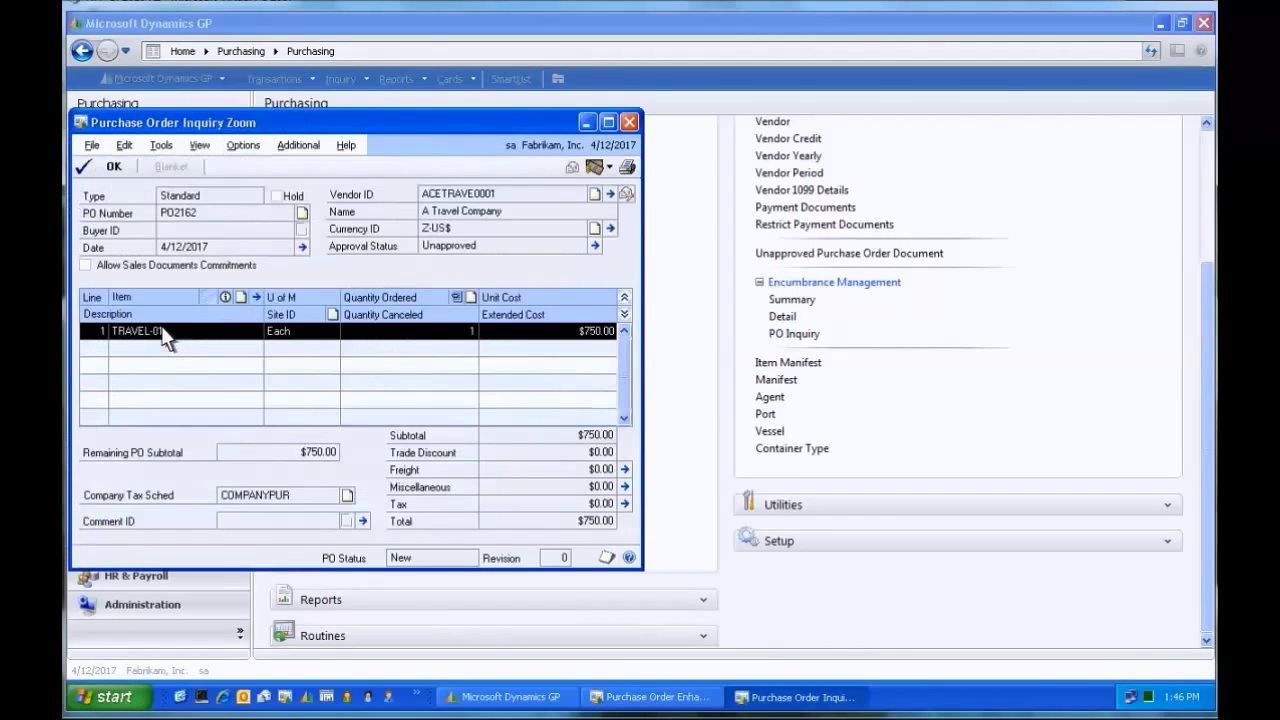
{"action": "left_click", "coordinate": [258, 296]}
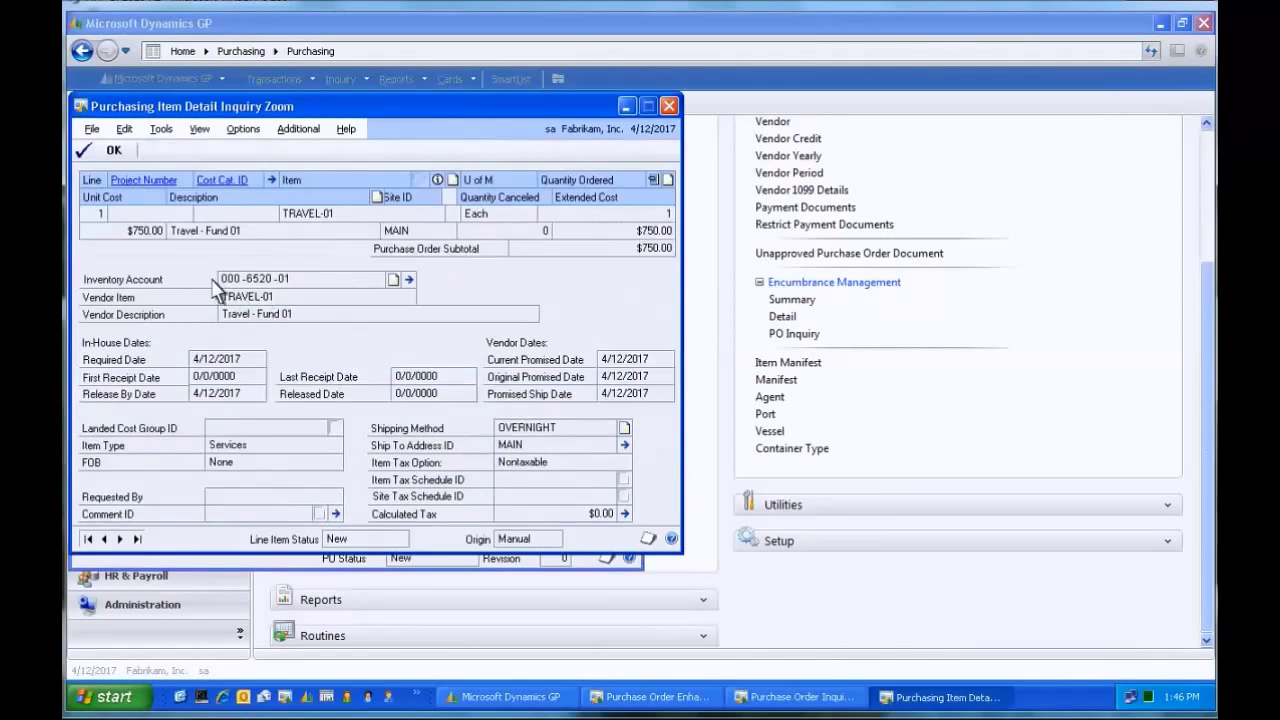
{"action": "left_click", "coordinate": [111, 152]}
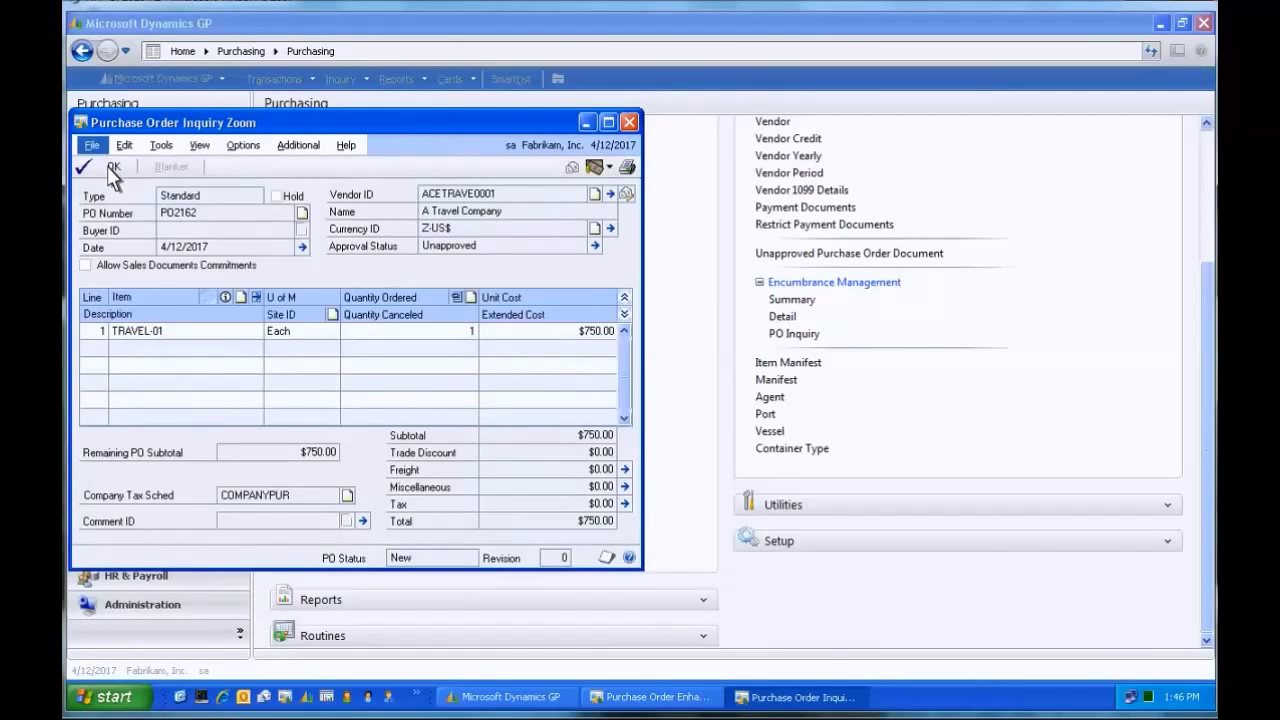
{"action": "left_click", "coordinate": [111, 168]}
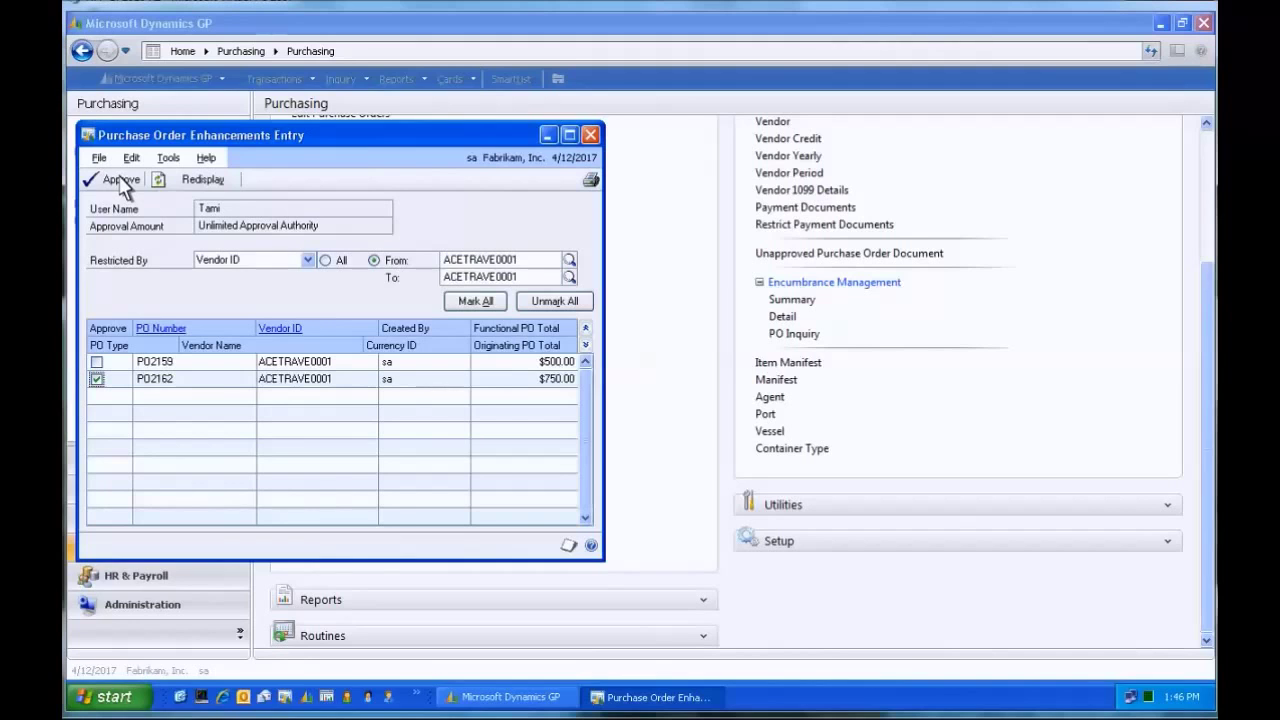
Approve PO2162, accept encumbering the TRAVEL-01 purchase over budget, and close the approval window
{"action": "left_click", "coordinate": [120, 182]}
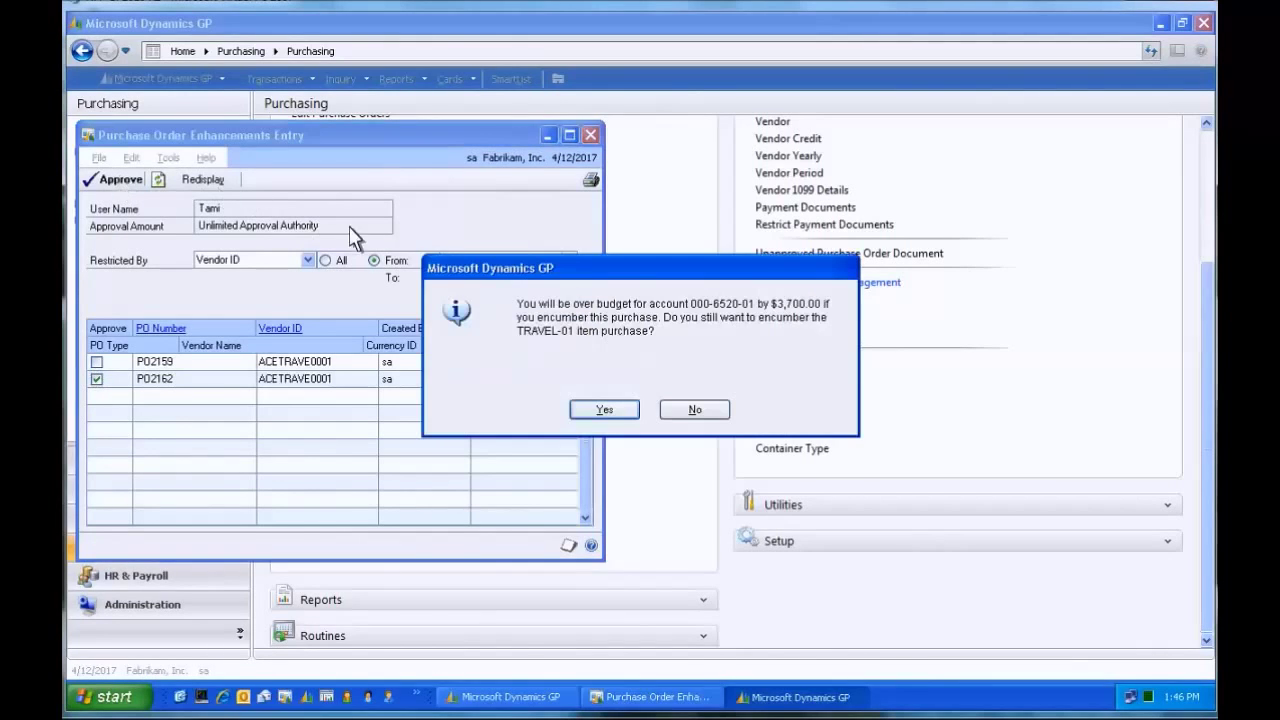
{"action": "left_click", "coordinate": [603, 411]}
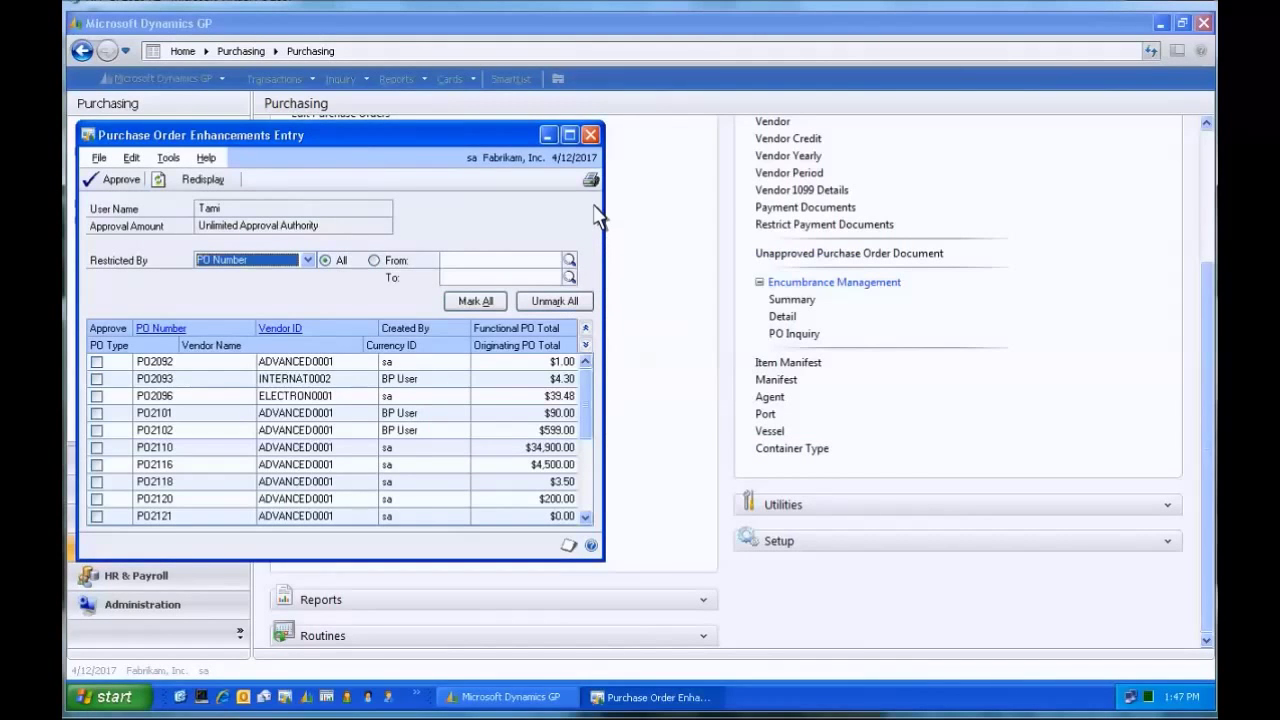
{"action": "left_click", "coordinate": [591, 135]}
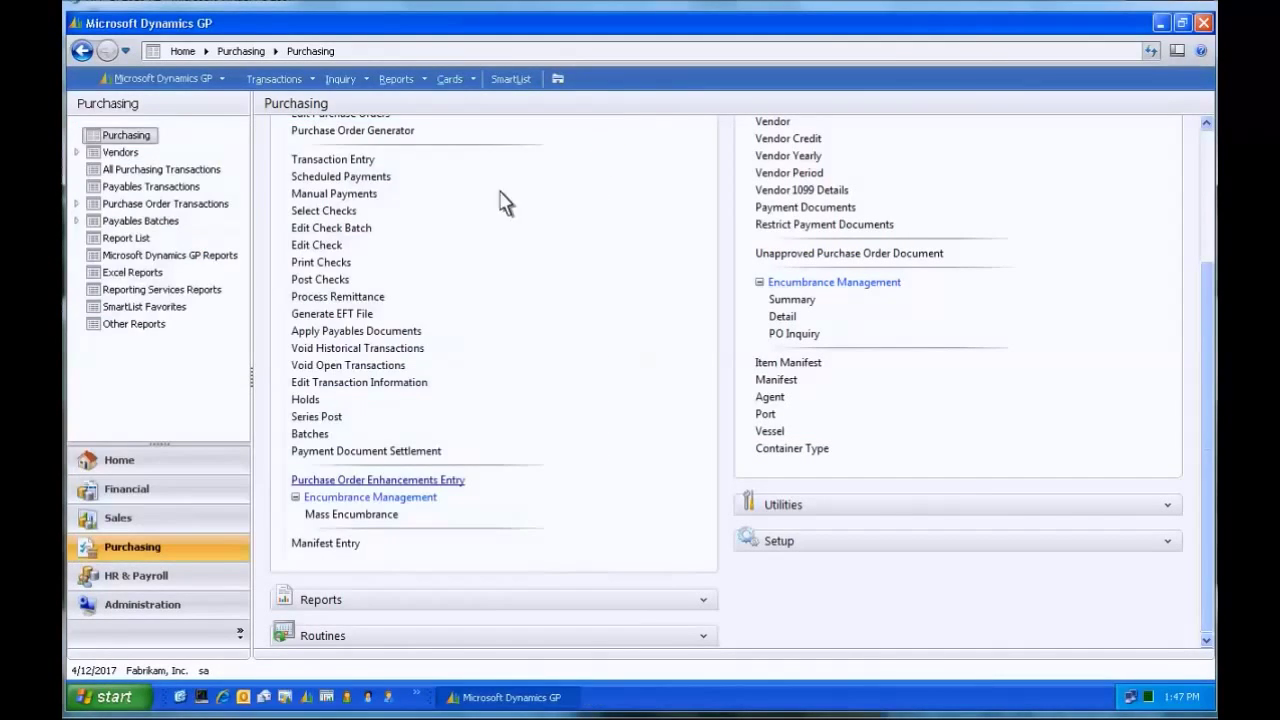
Open the encumbrance summary for budget 2017 BASE and account 000-6520-01, and examine its April pre-budget purchase order detail
{"action": "left_click", "coordinate": [352, 515]}
{"action": "left_click", "coordinate": [793, 300]}
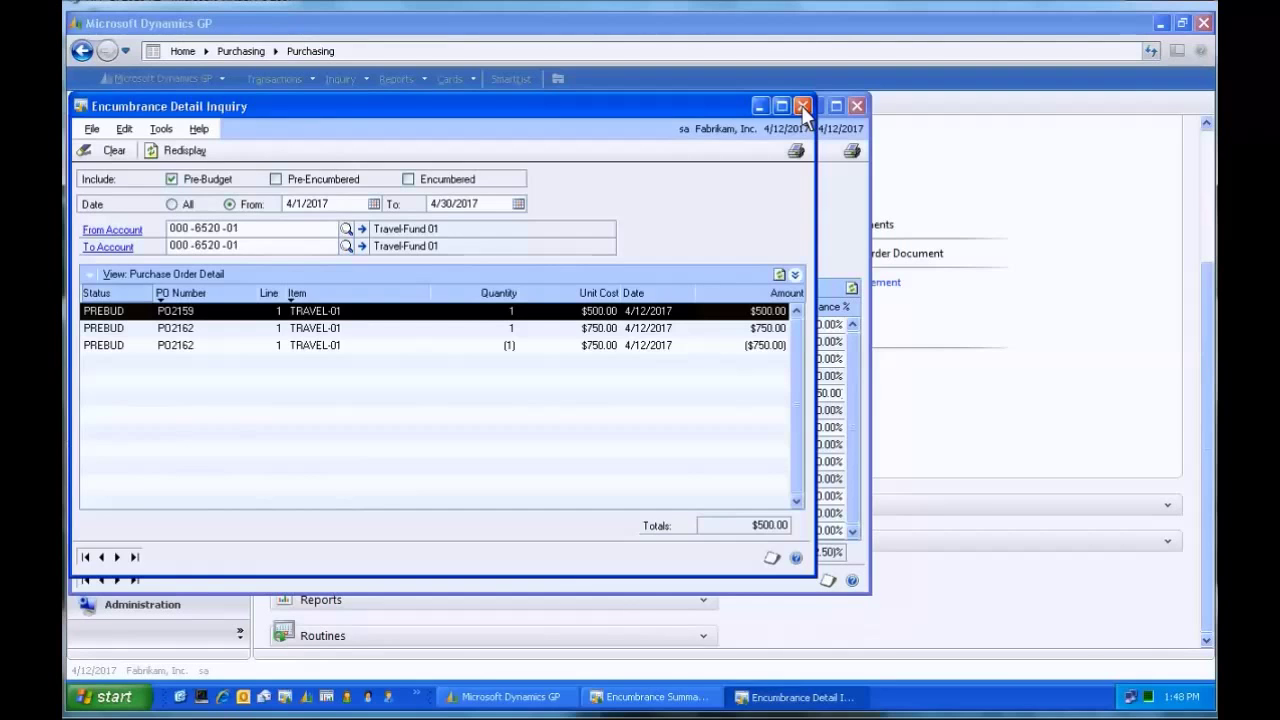
{"action": "left_click", "coordinate": [803, 106]}
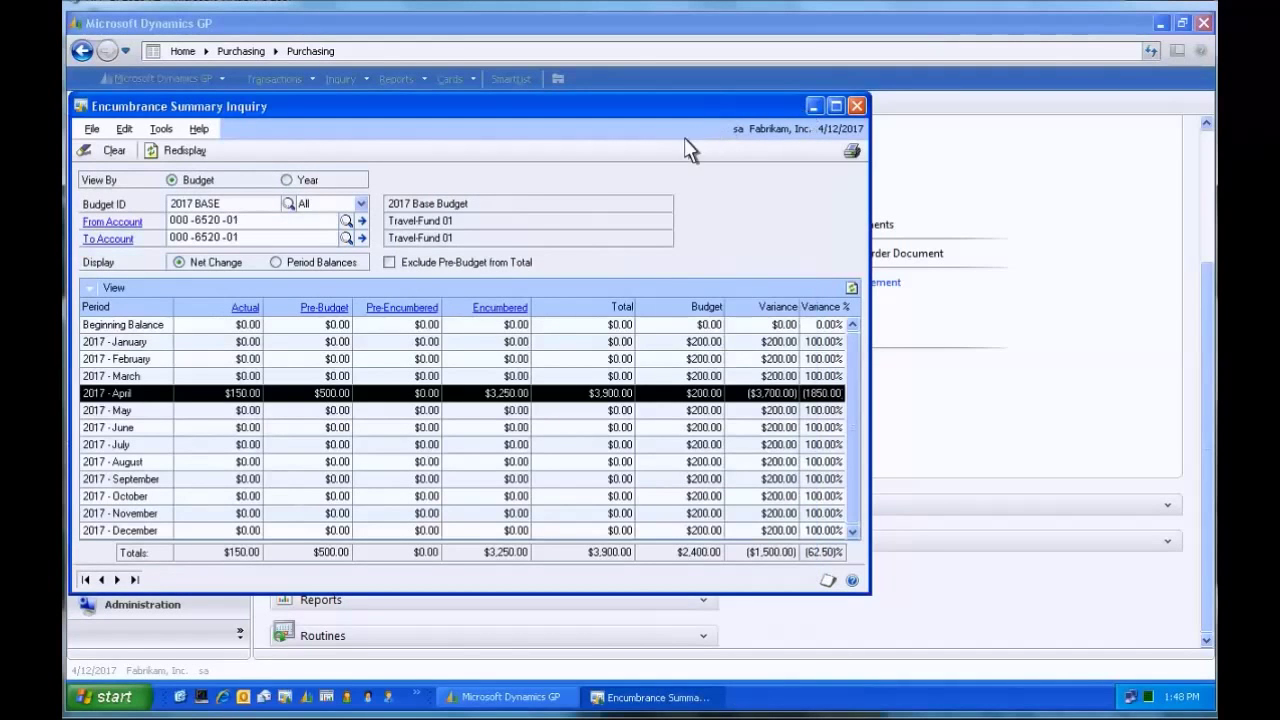
Examine the April encumbered purchase order detail for account 000-6520-01, and close the encumbrance inquiries
{"action": "left_click", "coordinate": [513, 310]}
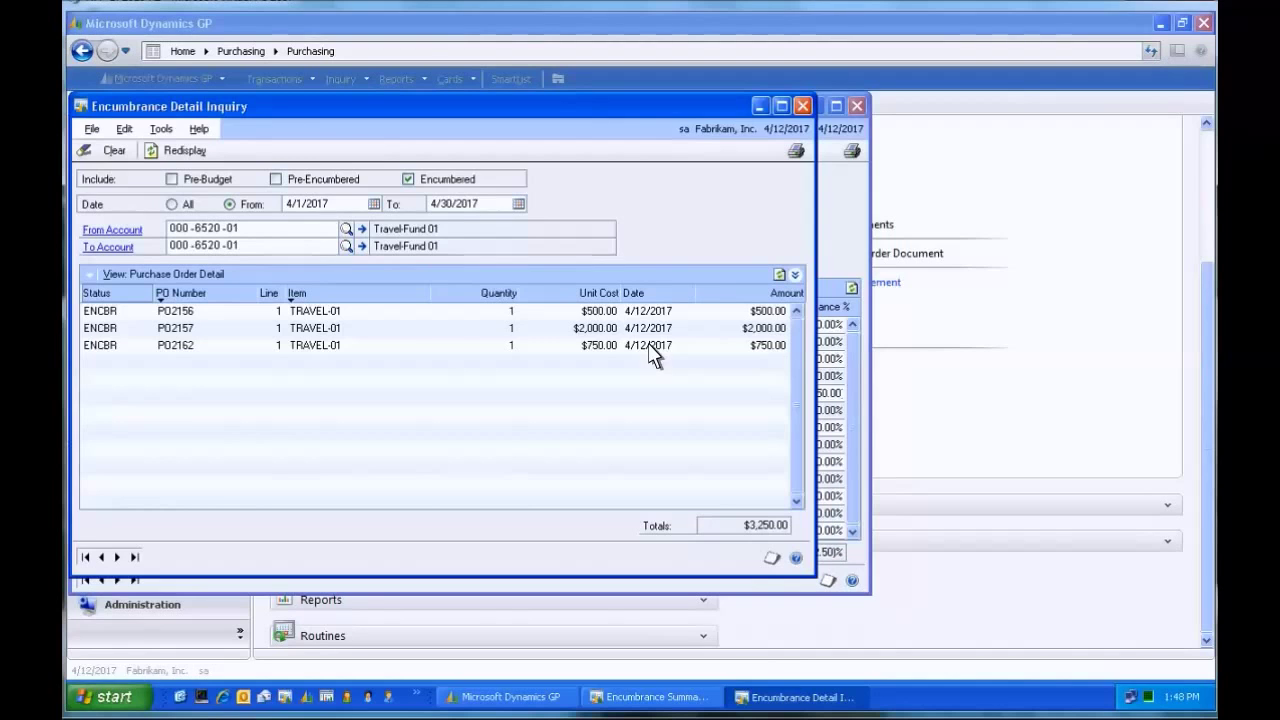
{"action": "key", "text": "alt+F4"}
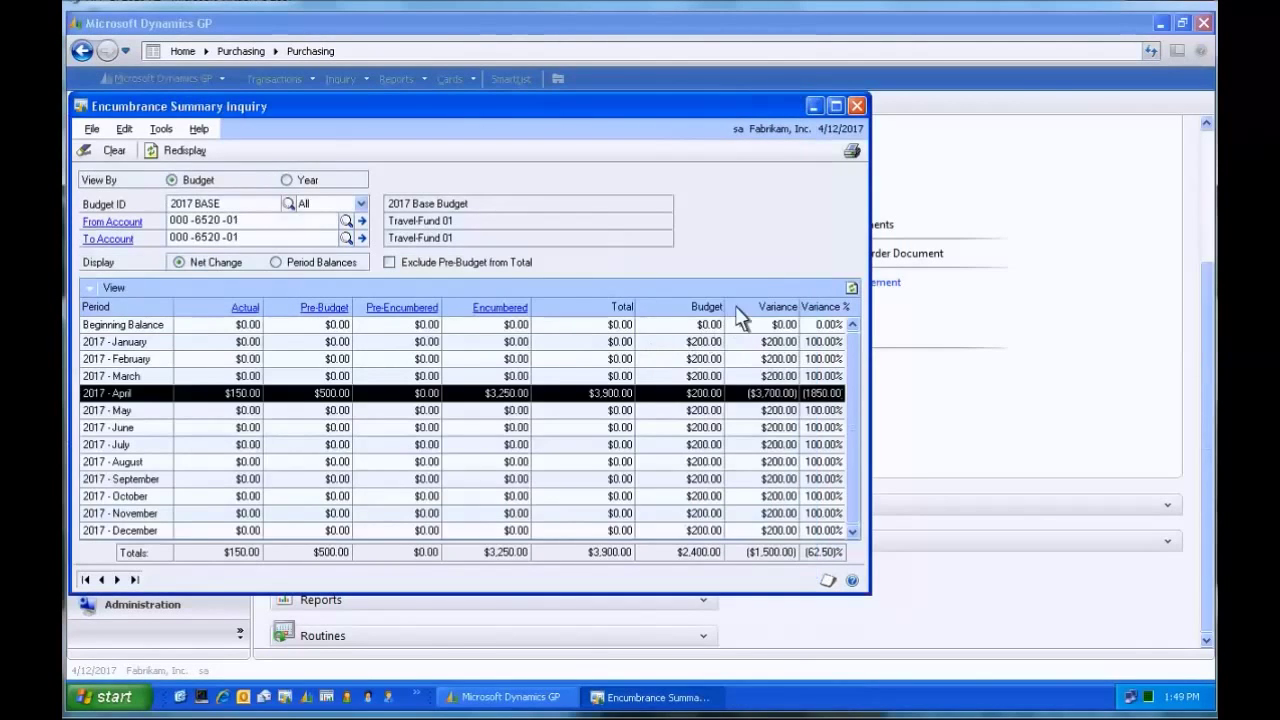
{"action": "left_click", "coordinate": [858, 106]}
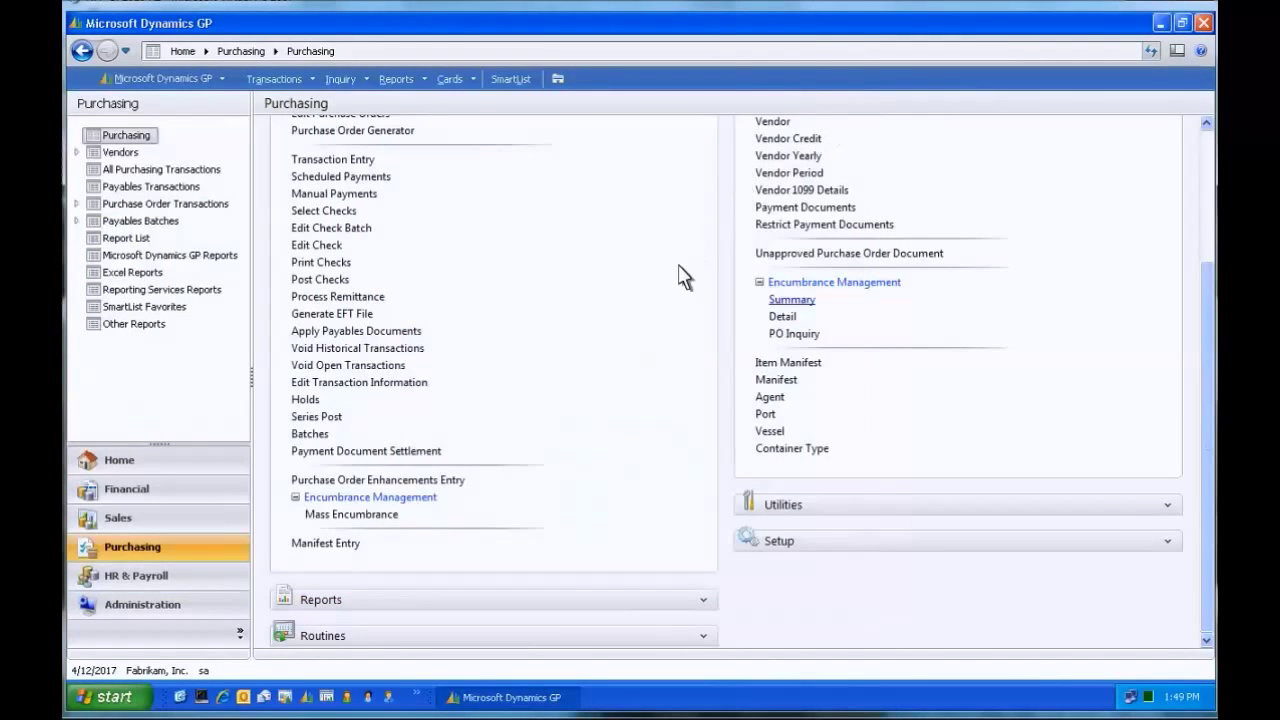